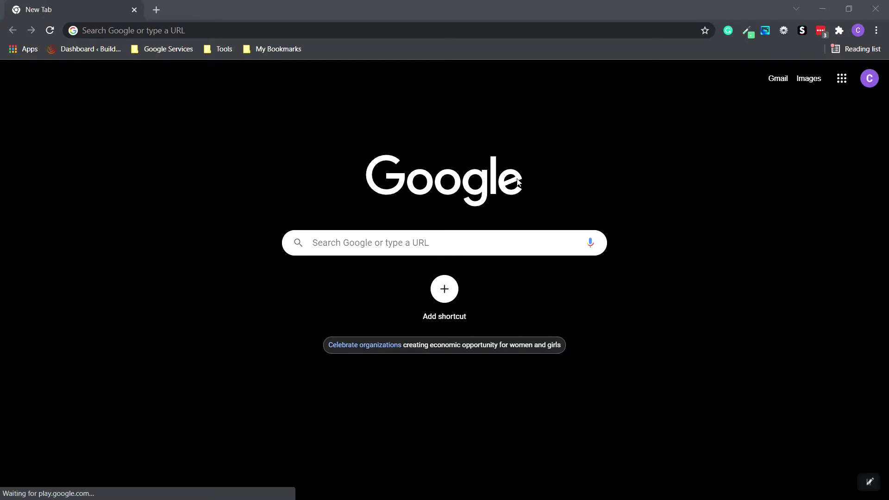
Search the web for clickbank and open the account dashboard through the official ClickBank site
click(212, 30)
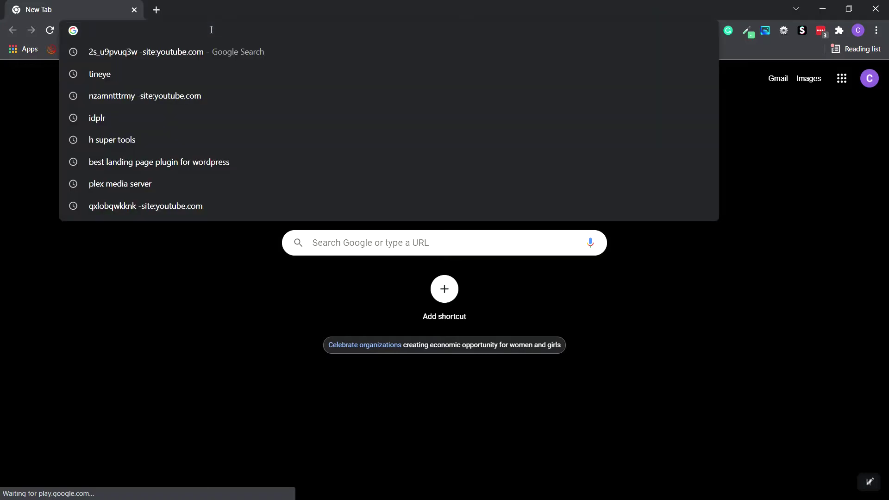
text(clcikban)
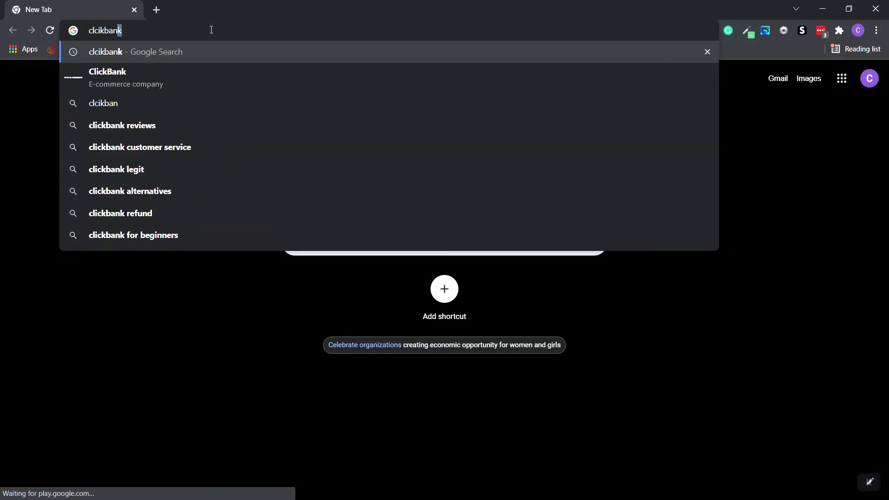
text(k)
key(ctrl+a)
text(clickbank)
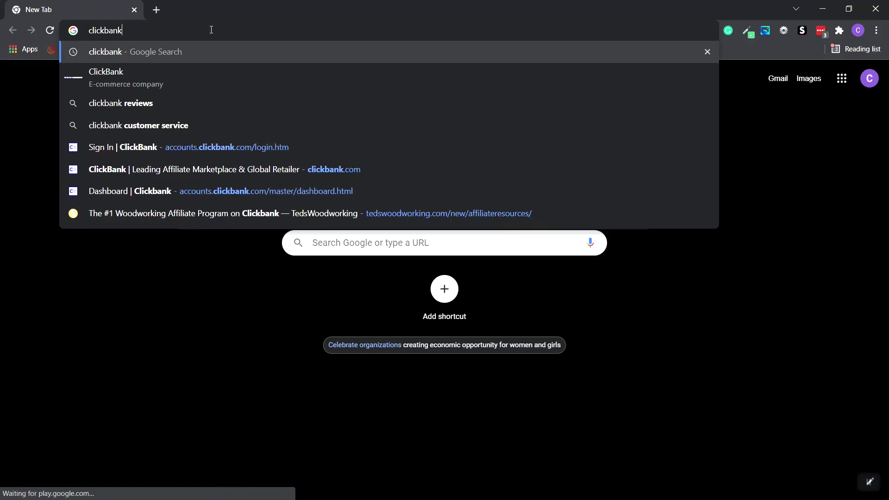
key(Return)
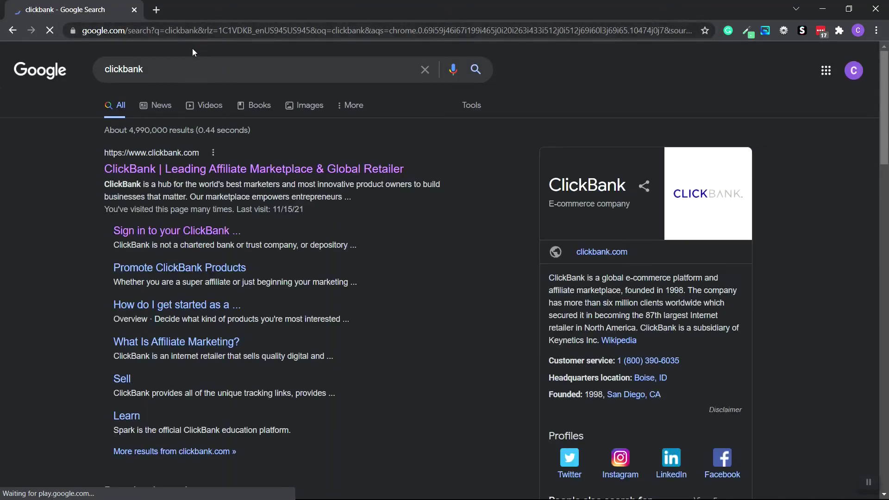
click(209, 170)
click(736, 138)
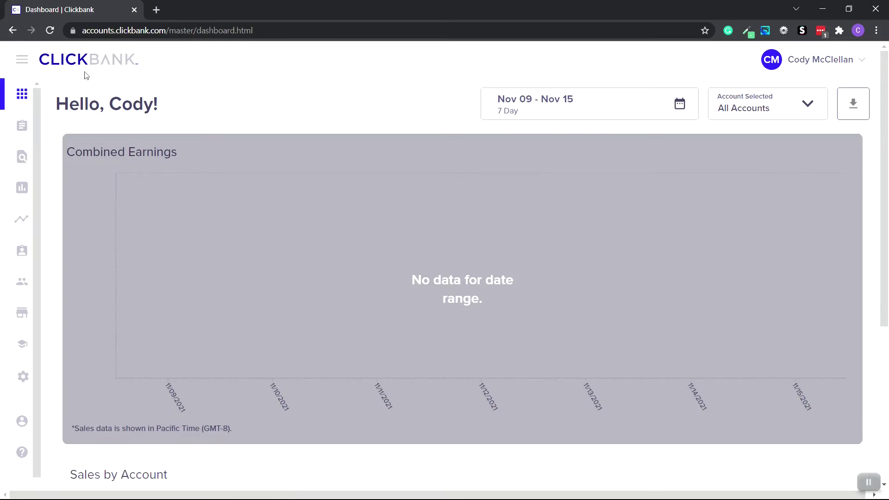
Open the Affiliate Marketplace and search its products for "keto diet"
click(20, 63)
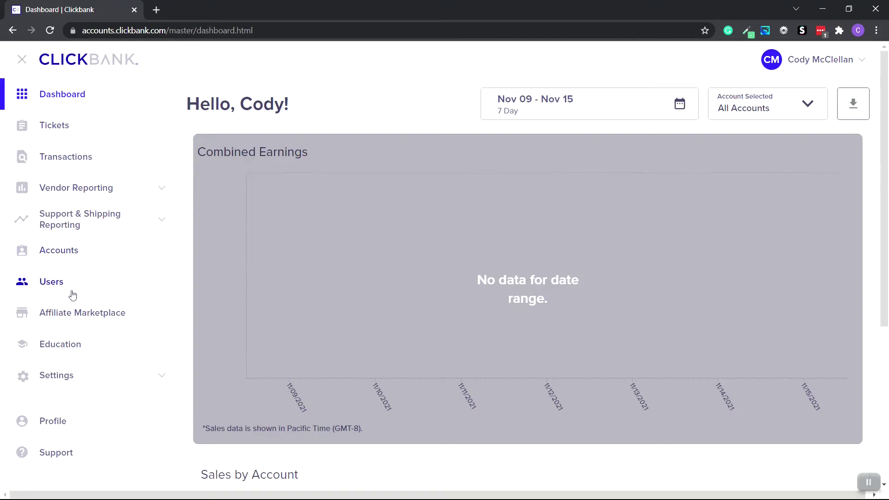
click(72, 319)
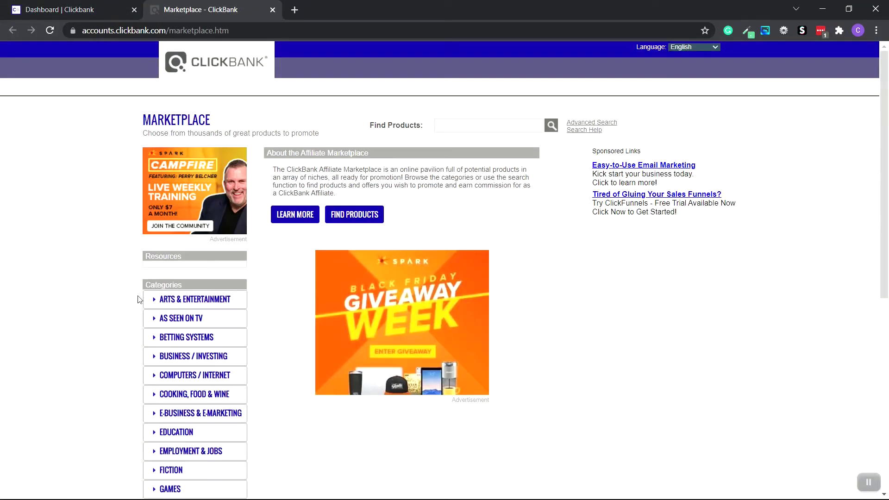
click(462, 125)
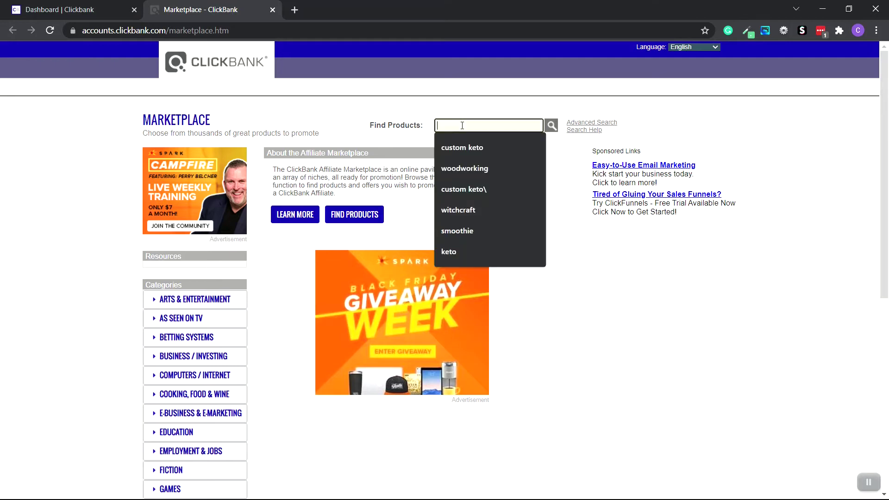
text(keto diet)
key(Return)
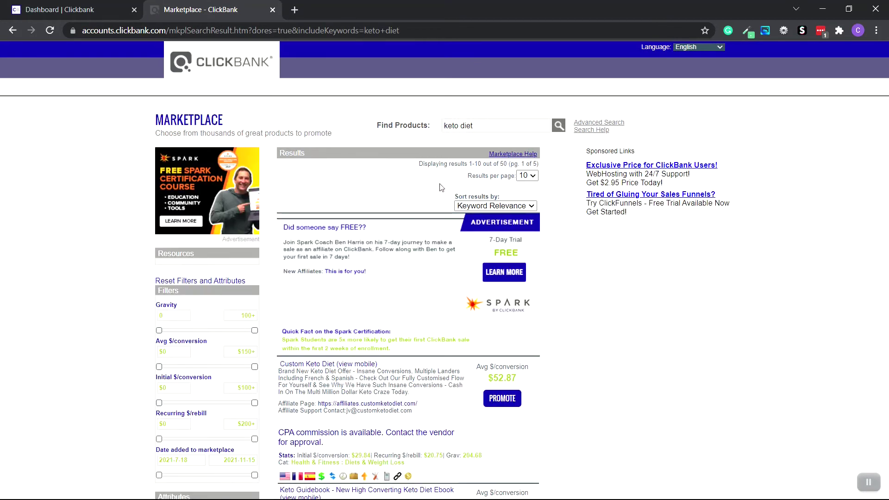
Generate an English HopLink for the Custom Keto Diet product without a tracking ID and copy it
scroll(441, 188, down, 4)
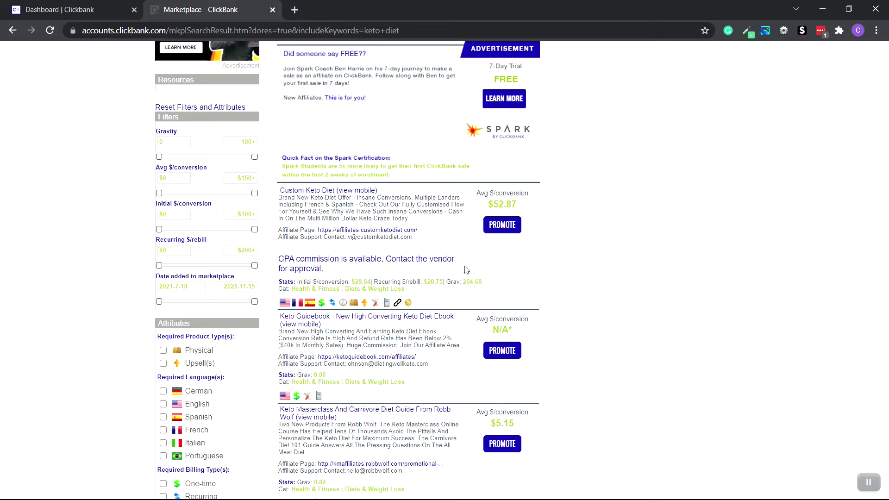
click(507, 232)
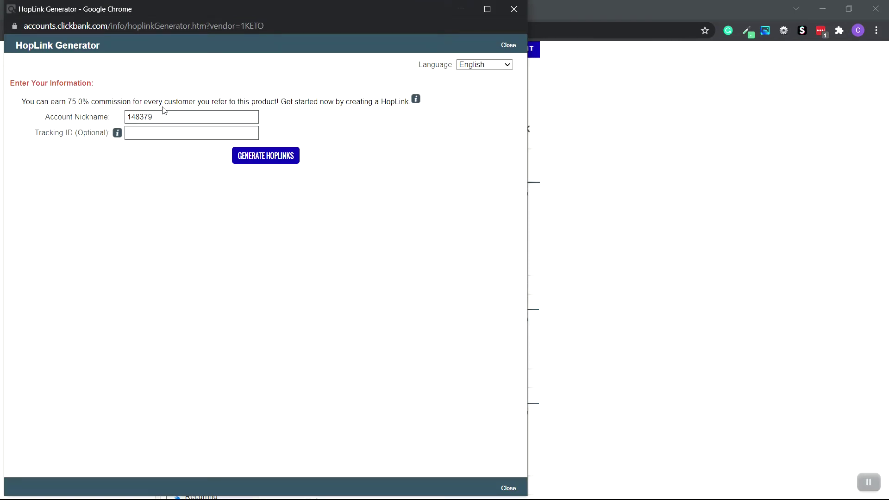
click(243, 157)
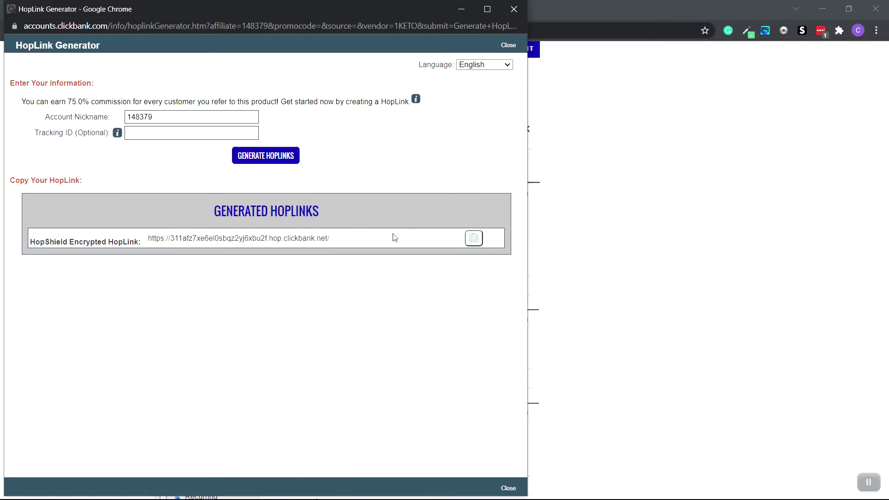
click(474, 241)
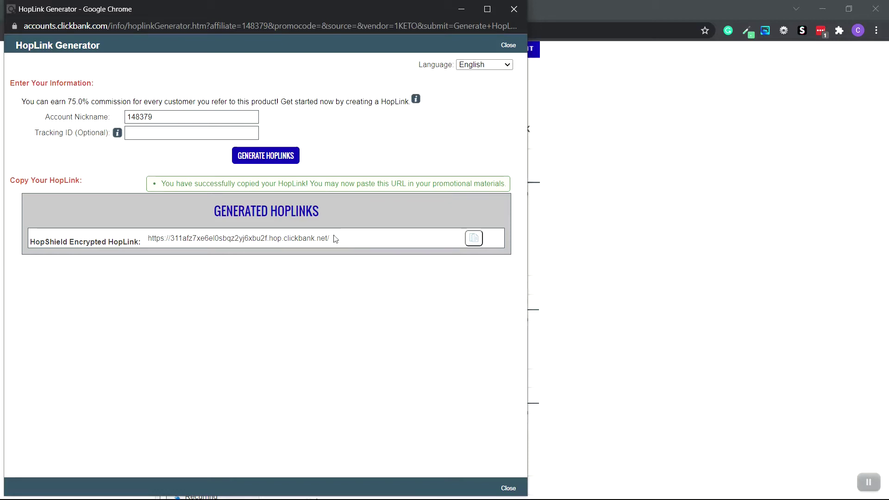
click(517, 12)
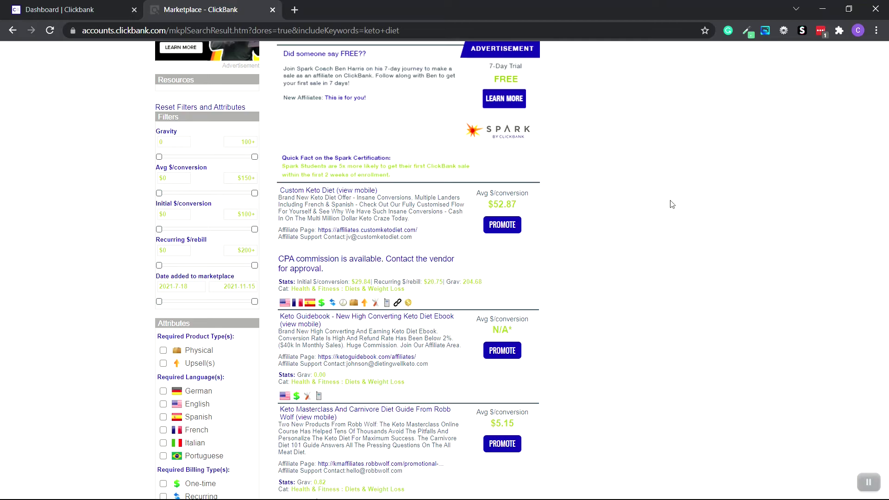
Switch to Notepad and paste the copied HopLink into the untitled note
key(super+d)
click(413, 488)
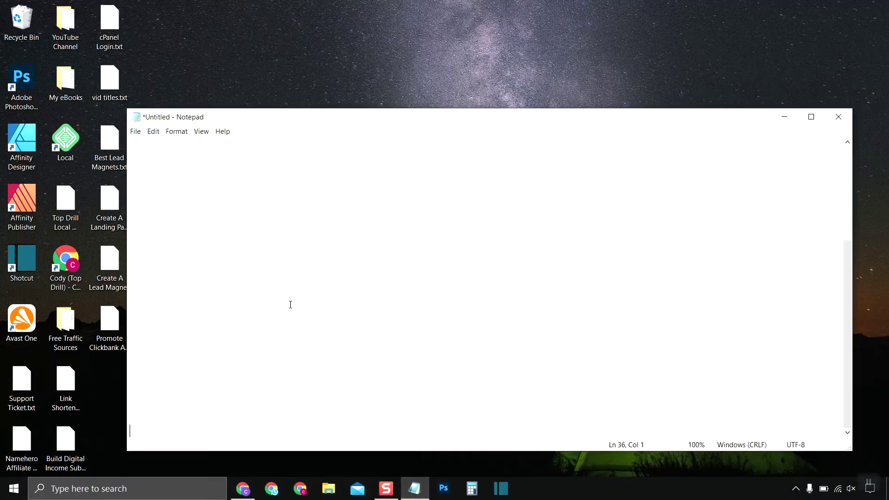
right_click(167, 152)
click(161, 146)
right_click(162, 145)
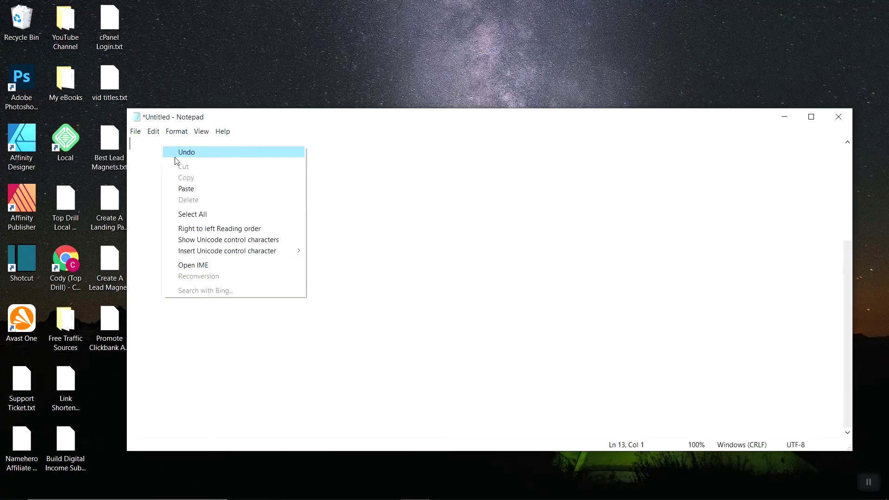
click(208, 190)
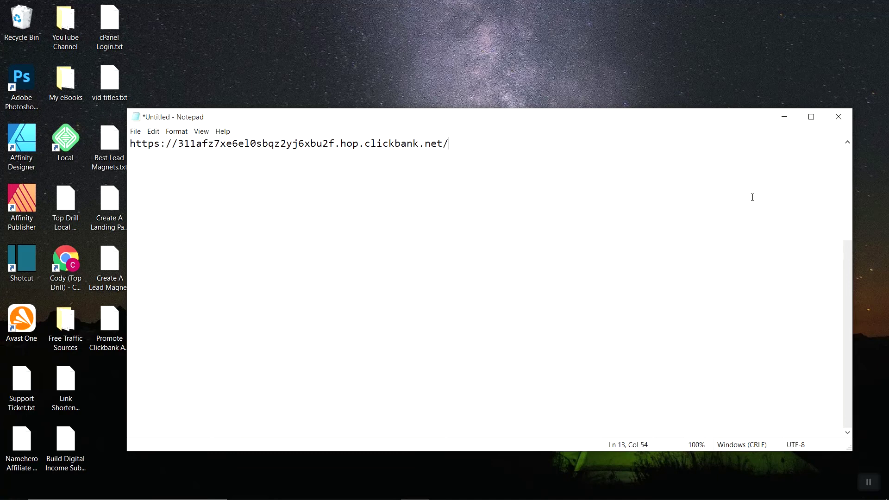
click(784, 117)
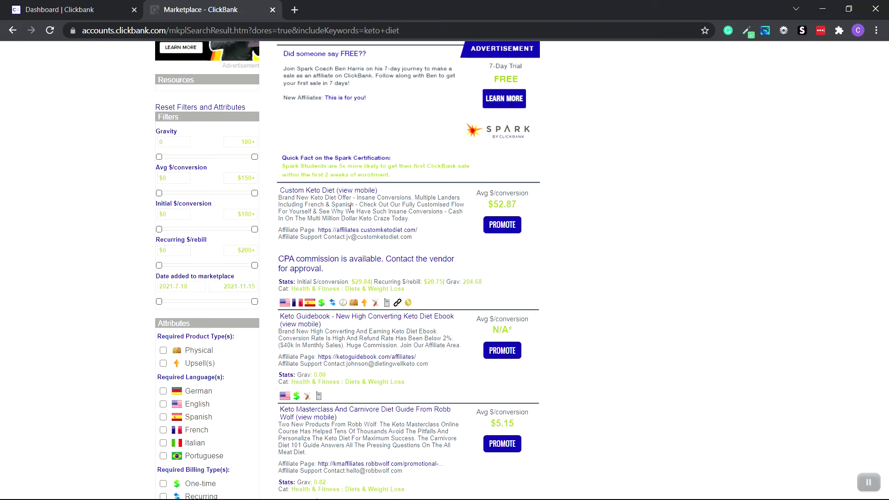
Open the Custom Keto Diet sales page from the marketplace in a new tab and look through it
right_click(330, 190)
click(383, 198)
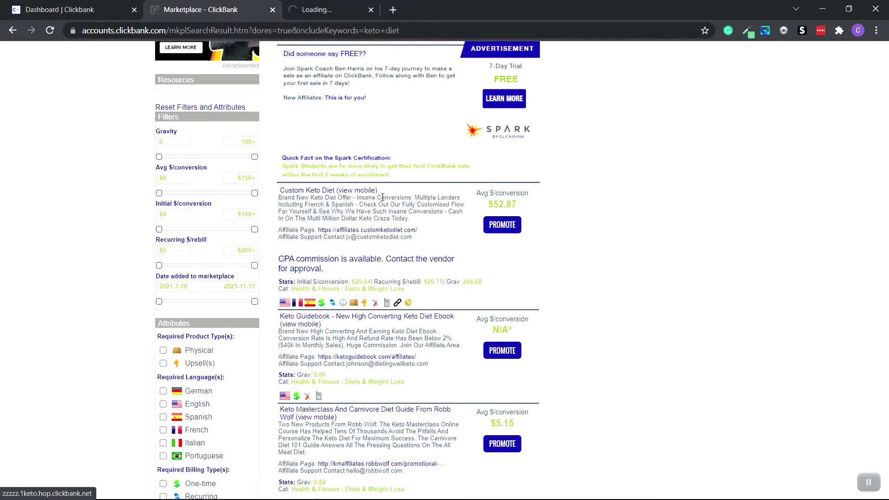
click(352, 10)
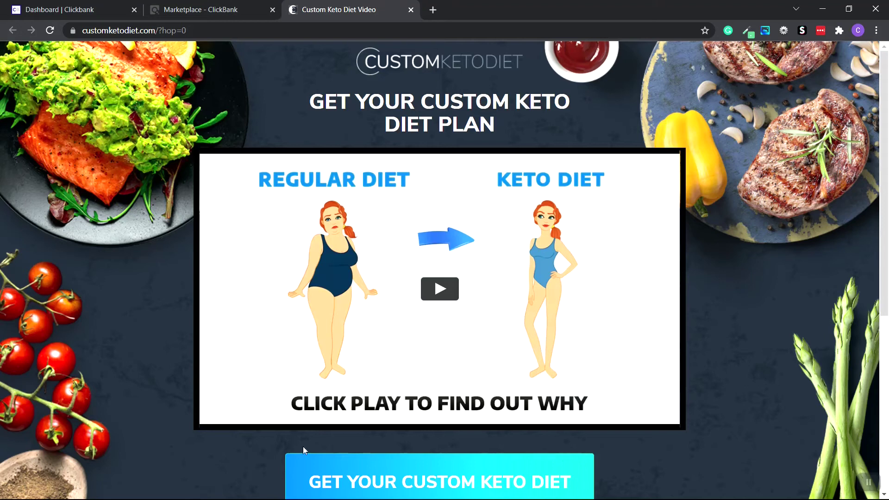
scroll(351, 260, down, 6)
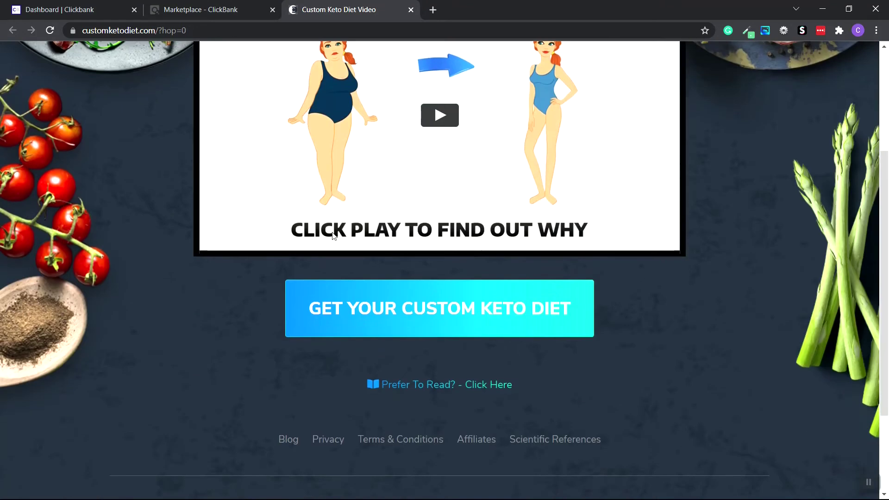
scroll(350, 260, up, 6)
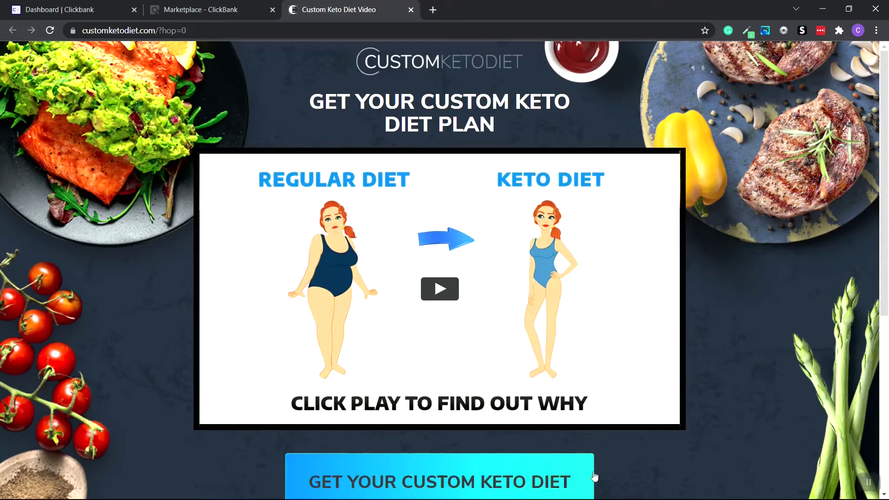
key(ctrl+shift+Tab)
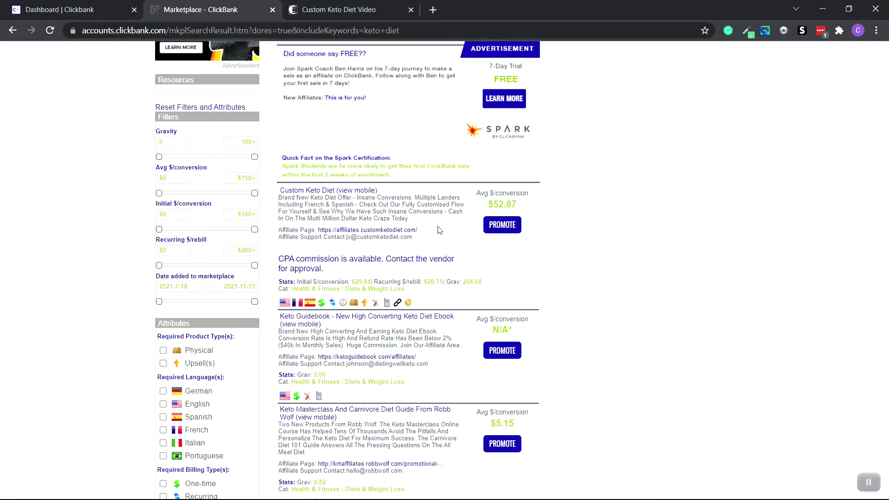
click(367, 11)
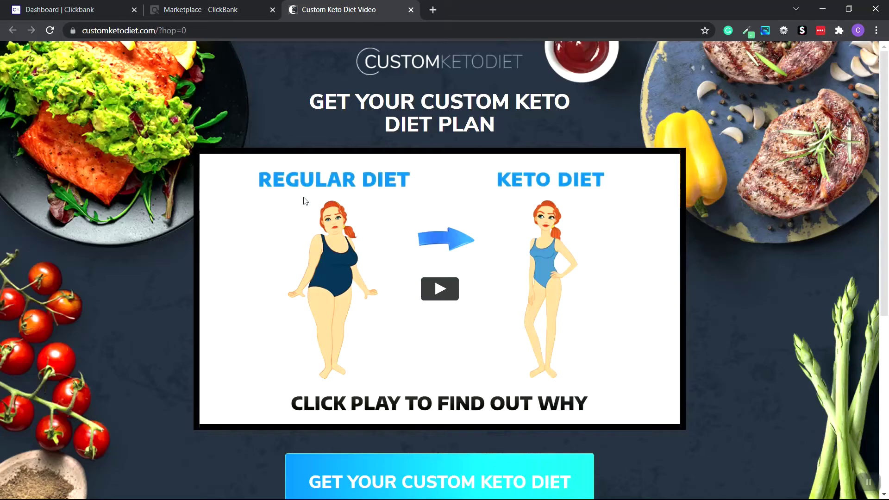
Load the copied HopLink in the Custom Keto Diet tab and check the page it leads to
click(132, 29)
right_click(132, 29)
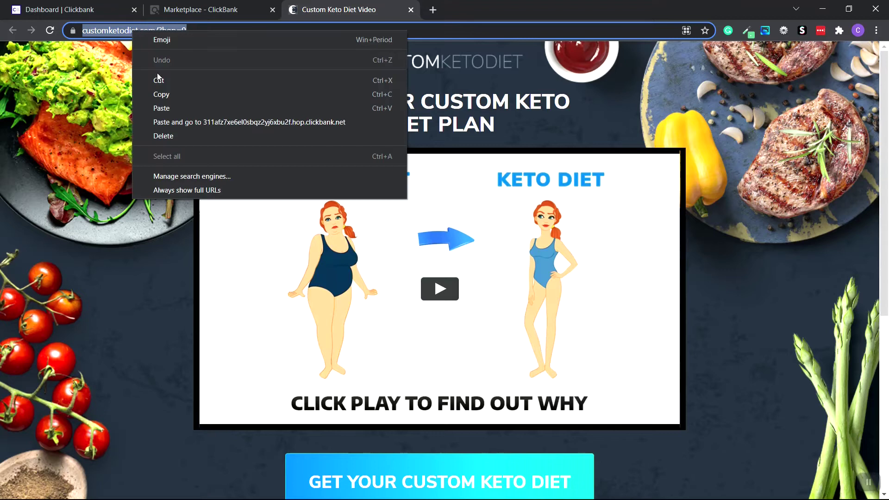
click(182, 122)
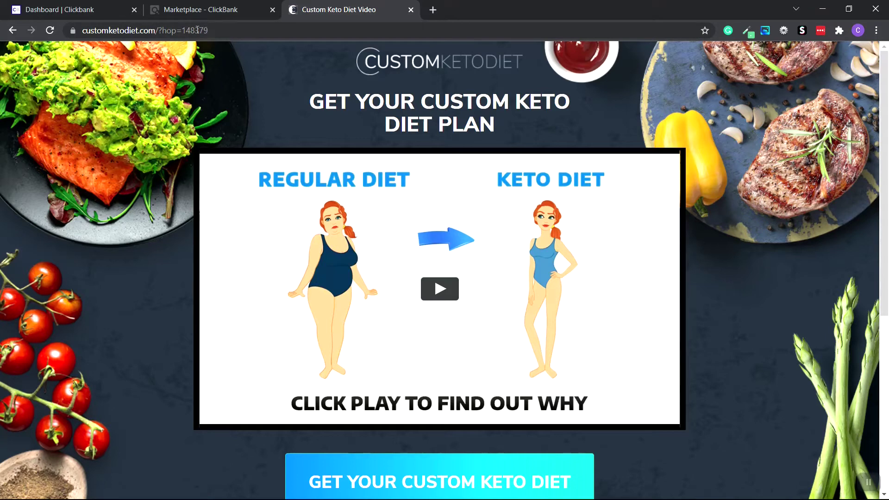
scroll(417, 367, down, 2)
scroll(426, 378, up, 1)
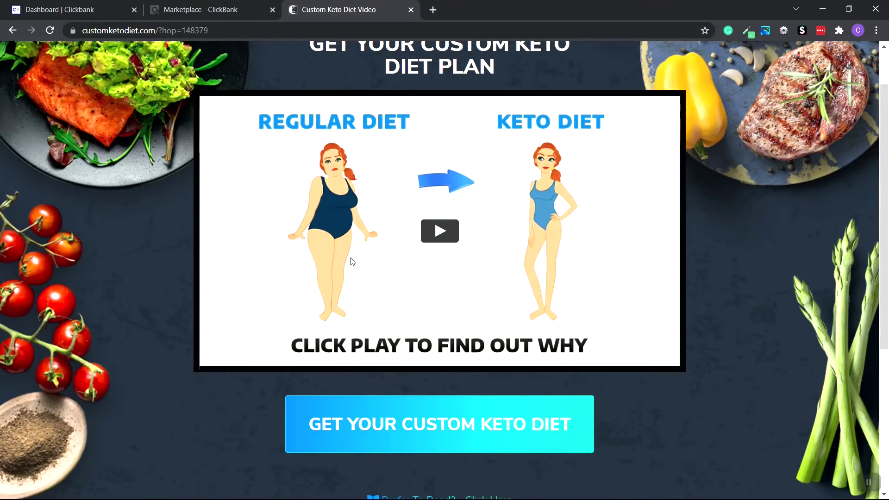
scroll(458, 202, up, 1)
click(175, 13)
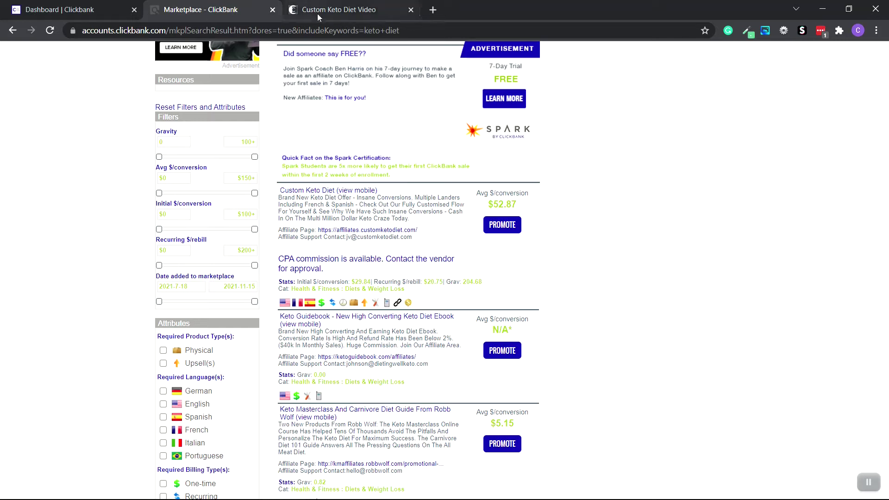
click(338, 13)
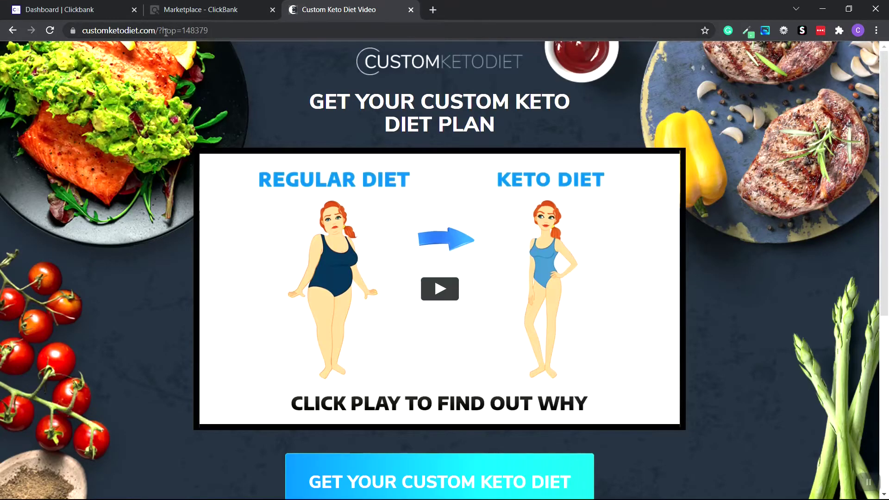
scroll(495, 478, down, 1)
scroll(494, 256, up, 1)
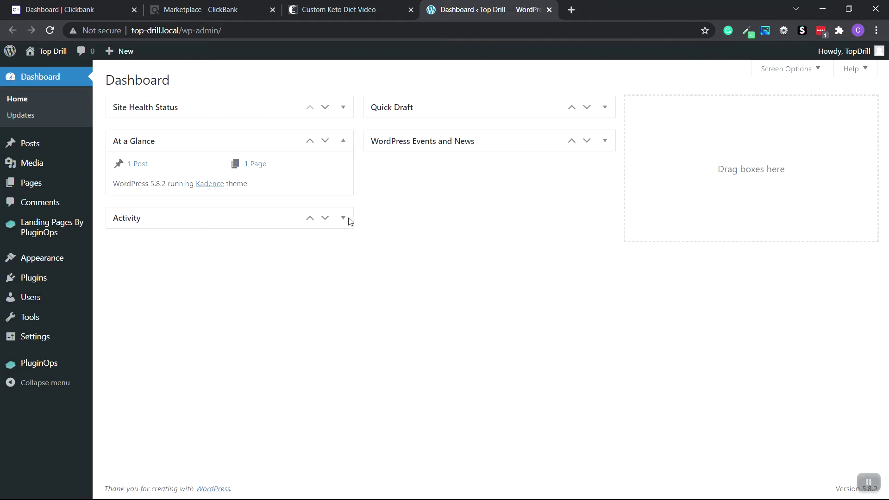
Open the WordPress page for adding plugins and search for "landing pages"
mouse_move(36, 233)
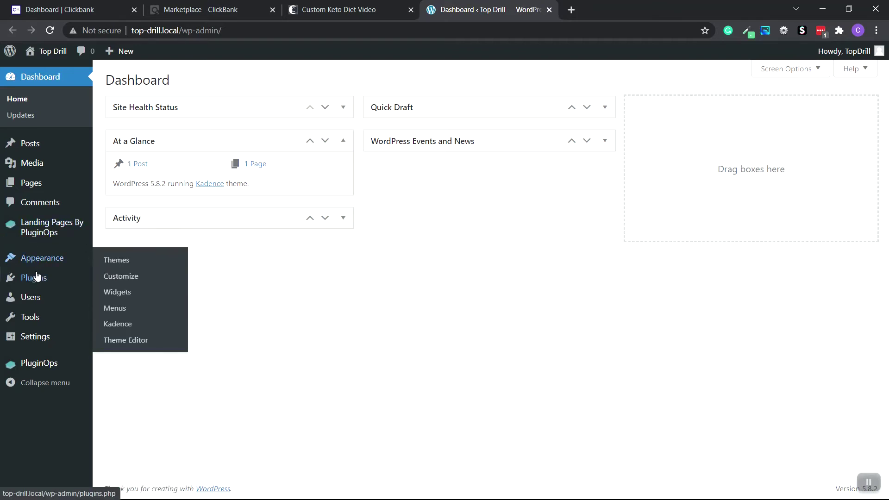
mouse_move(36, 284)
click(119, 296)
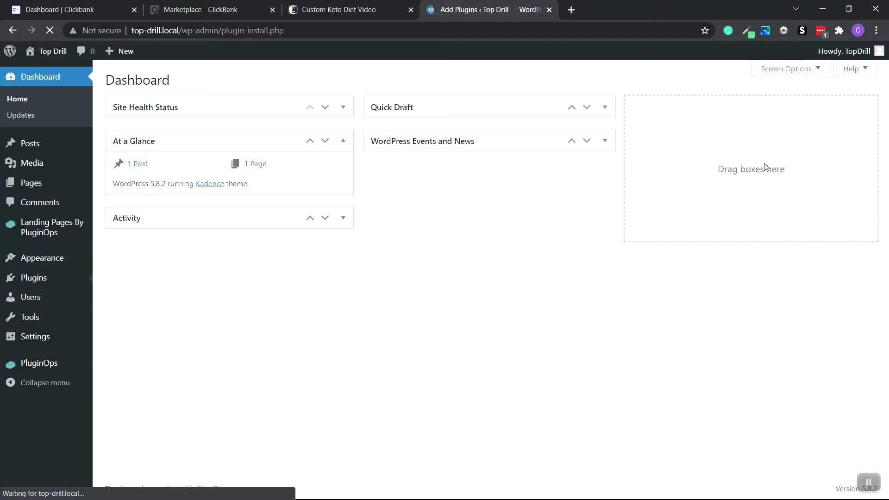
click(752, 113)
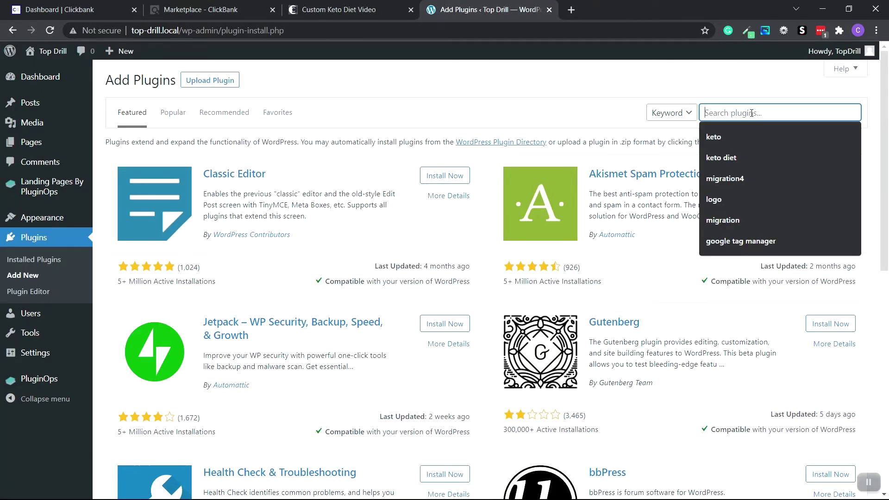
text(landing)
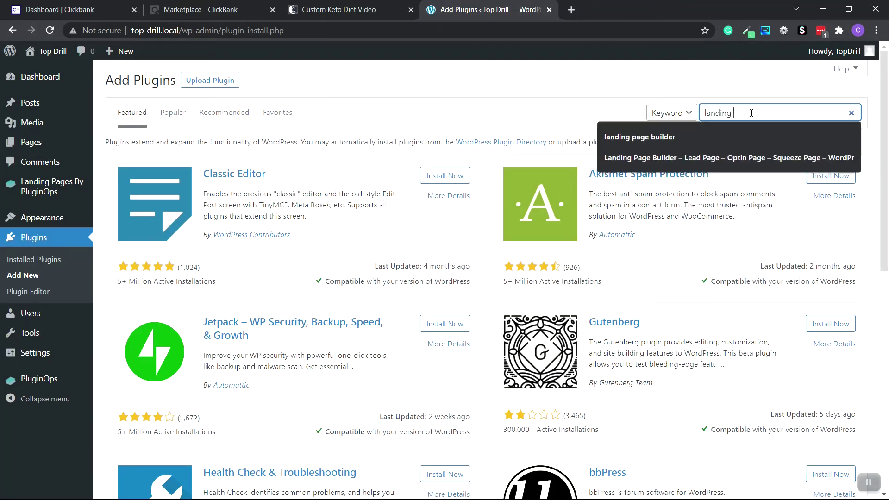
text(es)
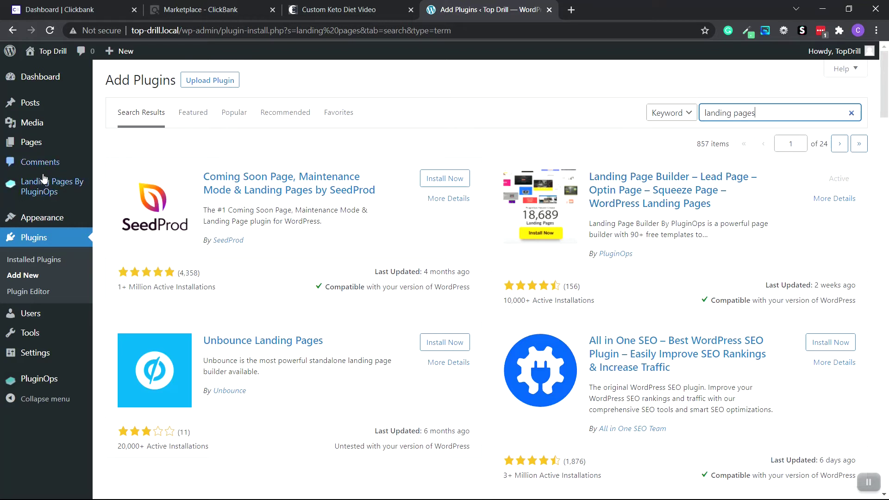
Add a new page in Landing Pages By PluginOps and open its landing page editing panel
mouse_move(36, 191)
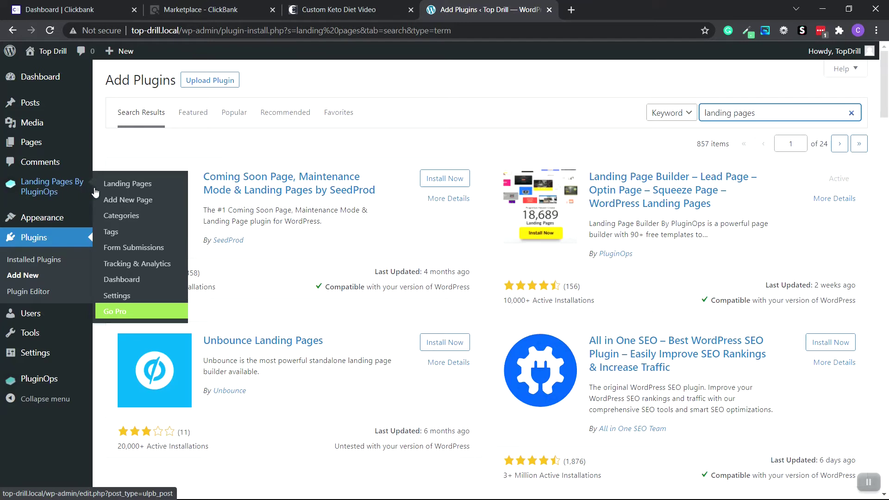
click(139, 205)
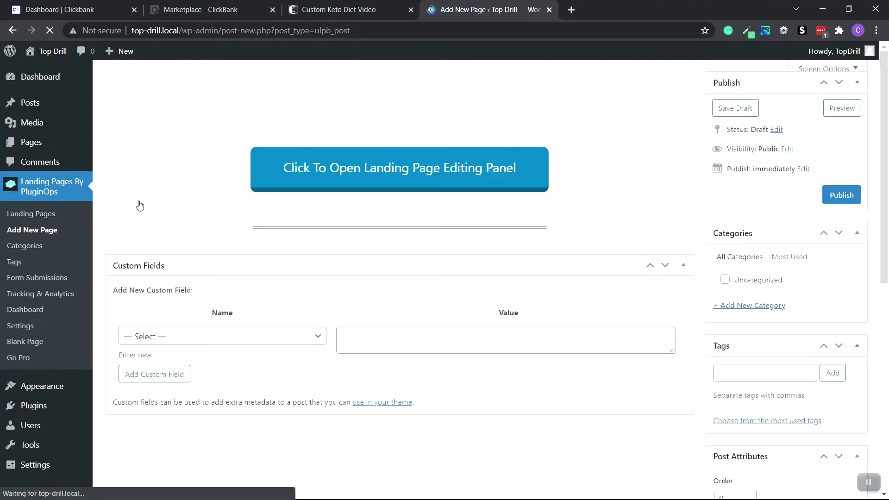
click(441, 169)
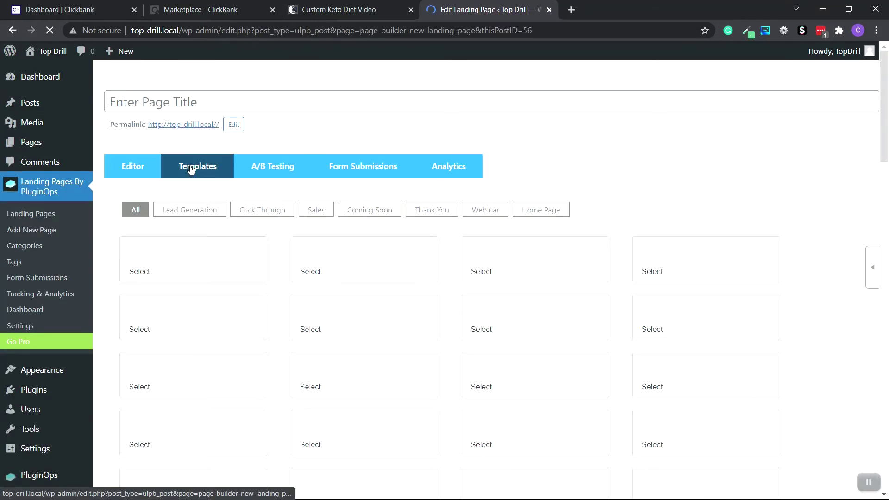
Browse the landing page templates and insert the "Thank You for Signing Up!" free book template
scroll(590, 248, down, 8)
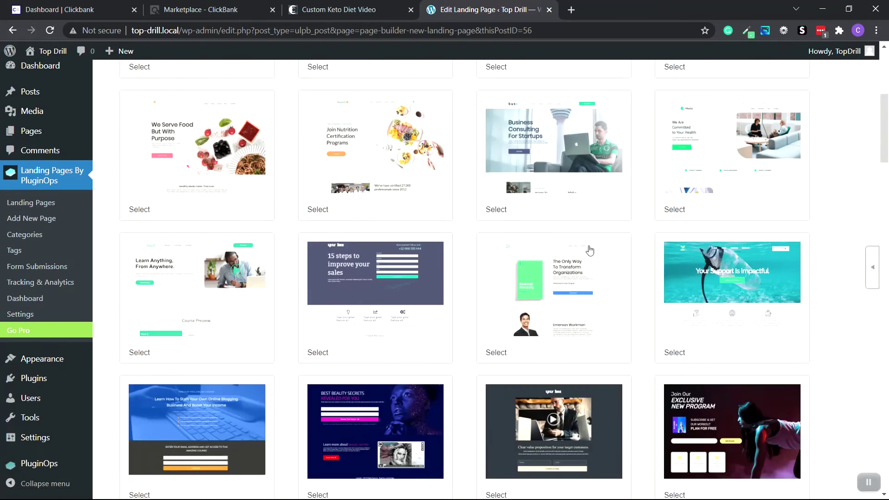
scroll(589, 251, down, 15)
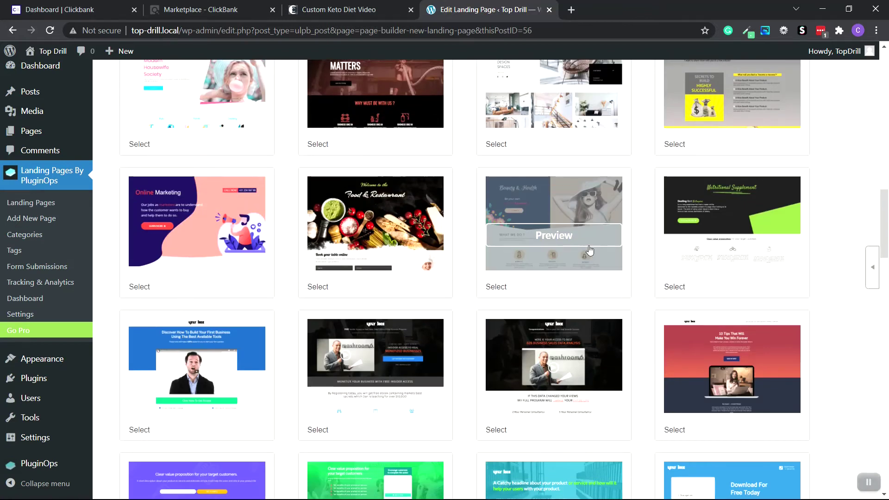
scroll(590, 250, down, 10)
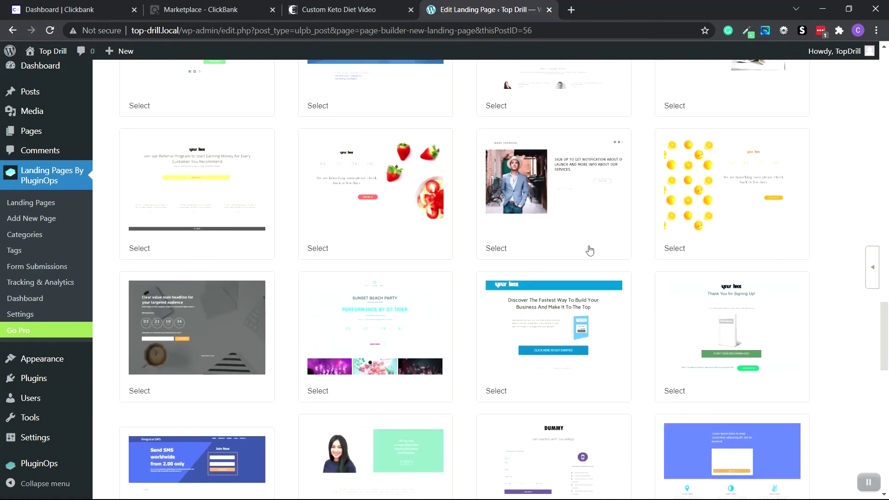
mouse_move(742, 198)
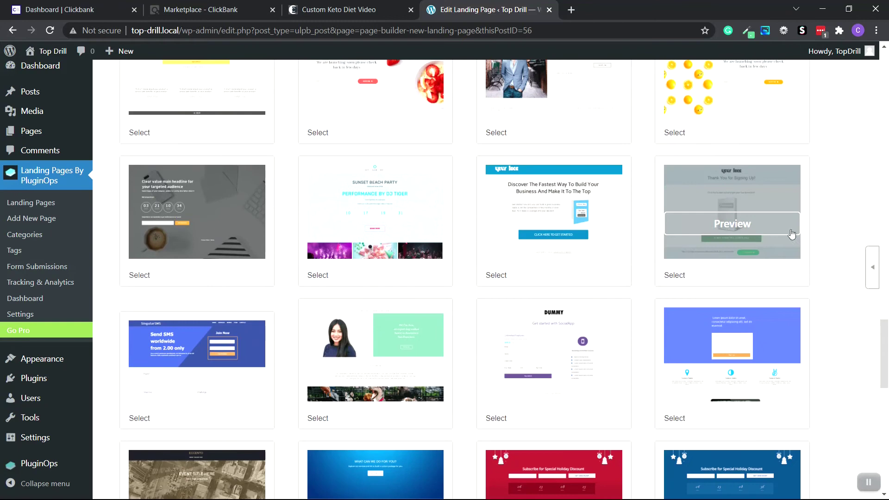
click(676, 276)
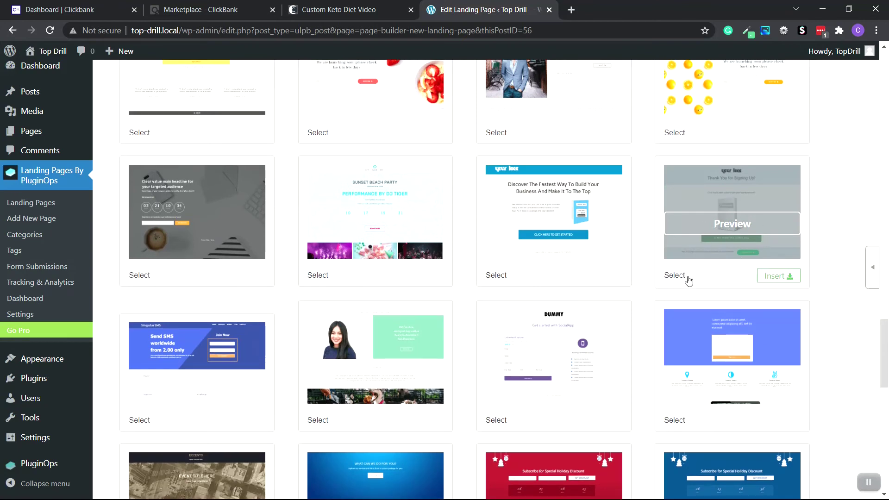
click(781, 278)
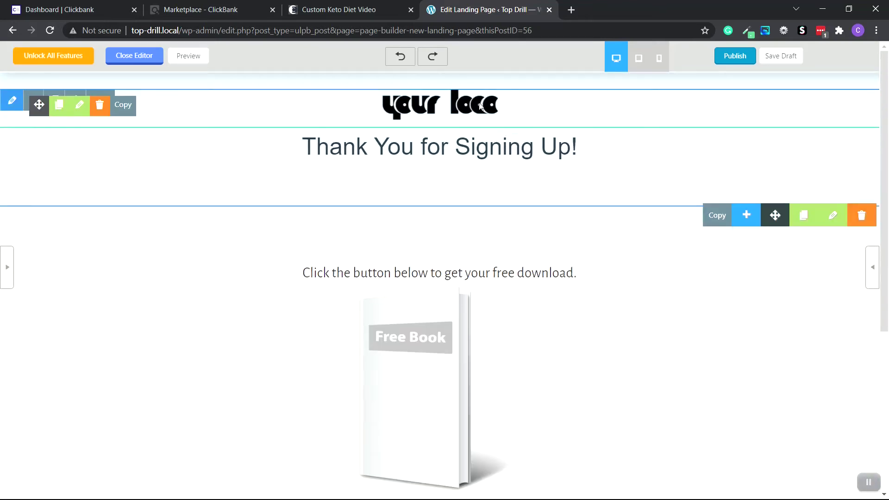
Delete the logo, the "Thank You for Signing Up!" heading and the section with the premium offer note
click(480, 106)
click(456, 143)
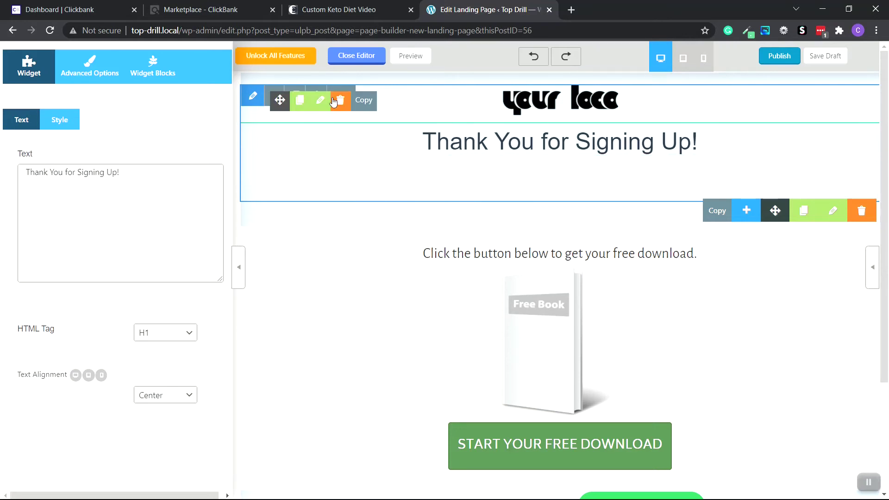
click(340, 100)
click(99, 110)
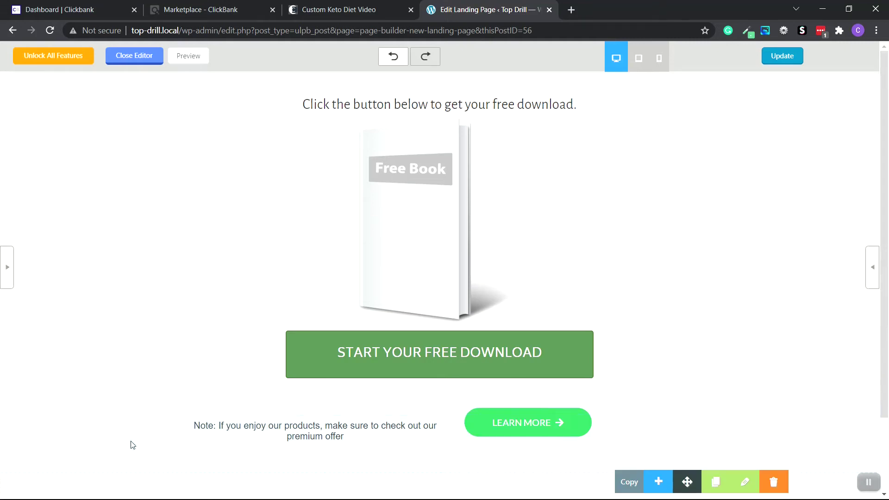
click(774, 482)
Add a new one-column section and move it above the free download section
click(391, 291)
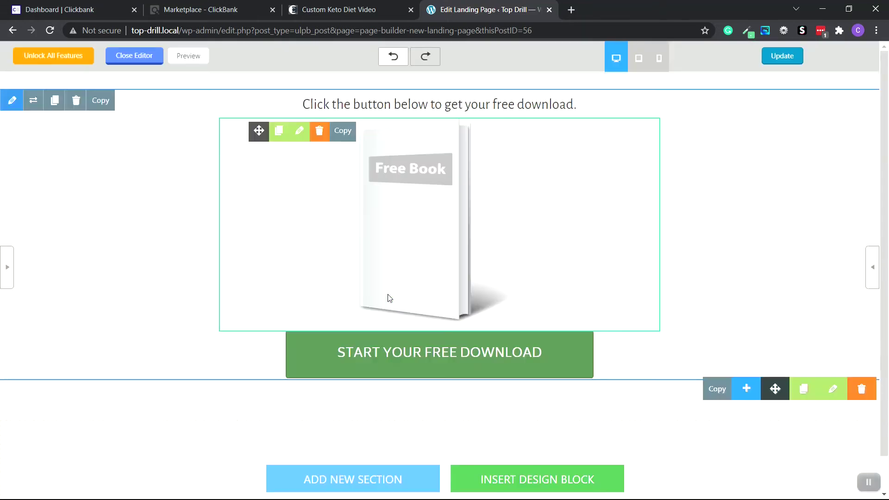
click(355, 480)
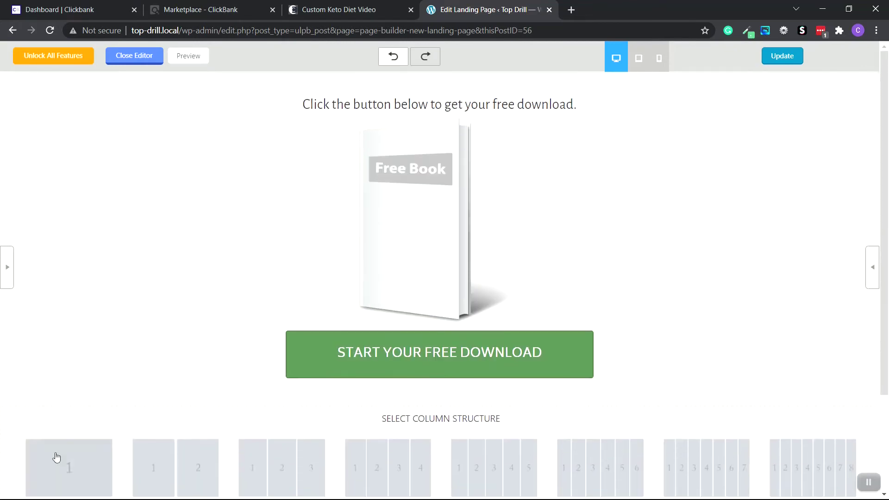
click(75, 466)
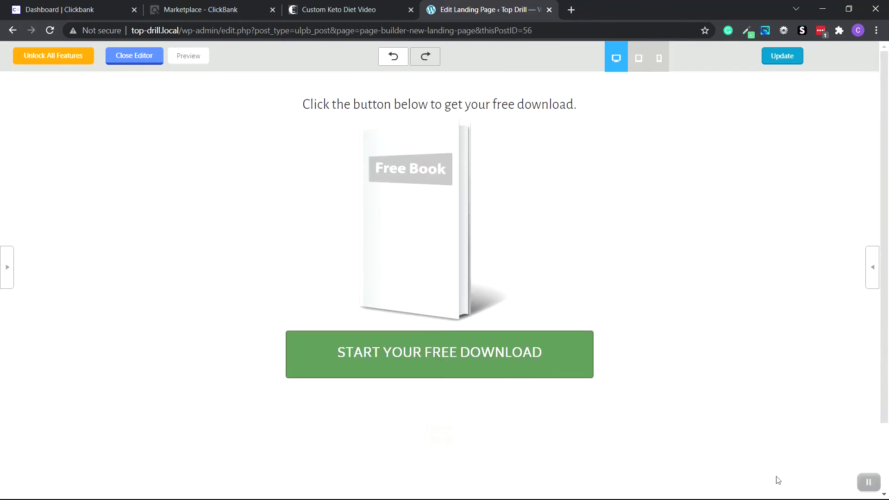
drag(776, 475, 759, 52)
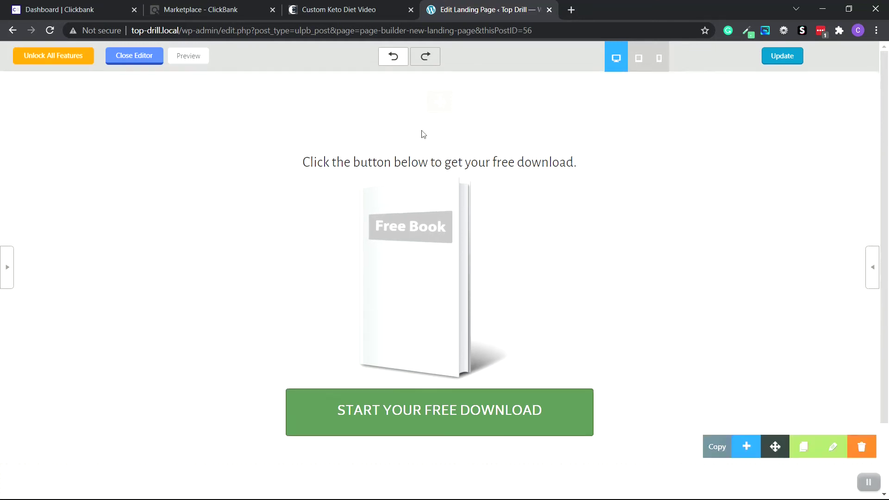
Replace the text above the book image with "Get Your Free Keto Guide Down Below"
click(442, 159)
drag(26, 171, 107, 171)
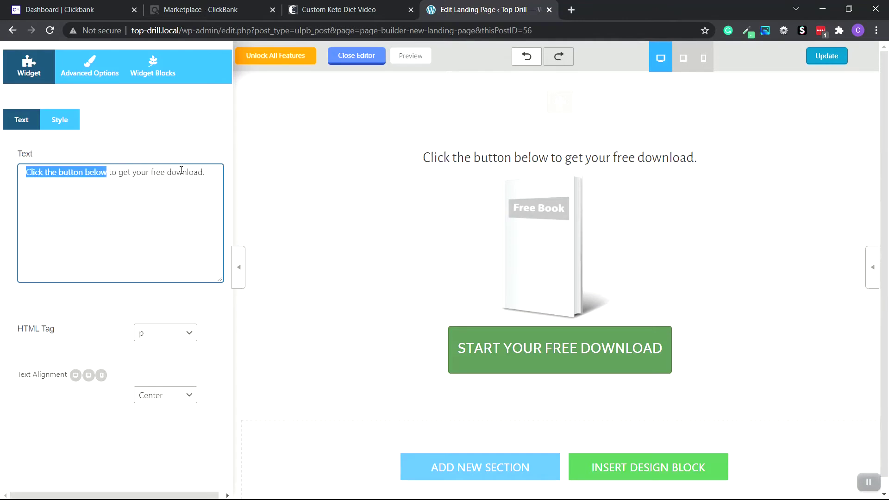
drag(163, 170, 203, 170)
text(Get Your Free Keto)
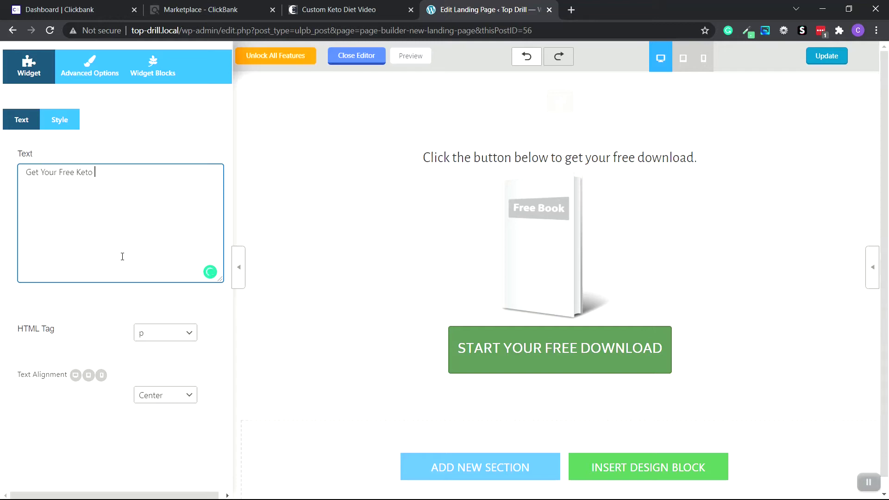
text(Guide Down Below)
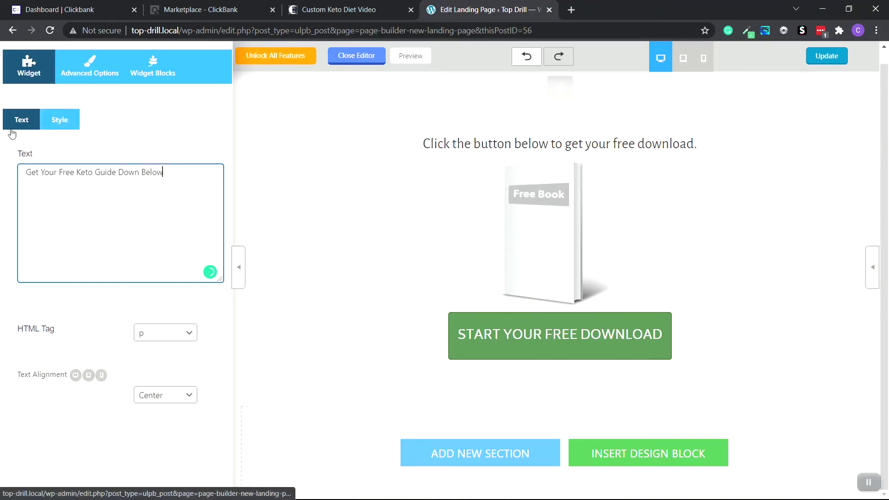
Set the headline's font family to Lato and make it bold
click(66, 123)
scroll(169, 206, down, 3)
scroll(169, 206, down, 3)
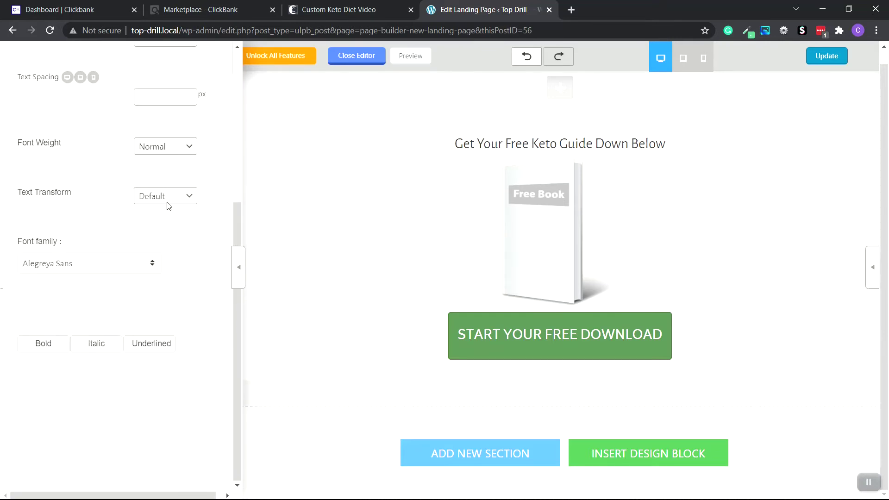
click(151, 265)
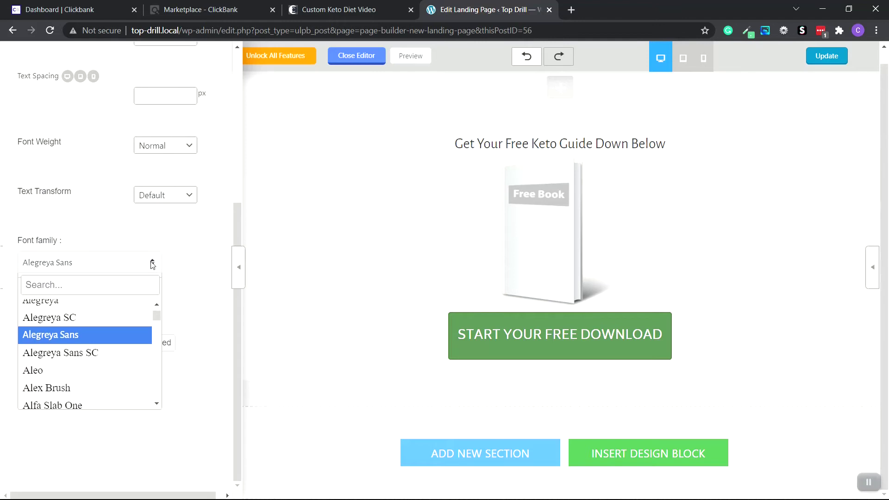
scroll(83, 352, up, 10)
text(lato)
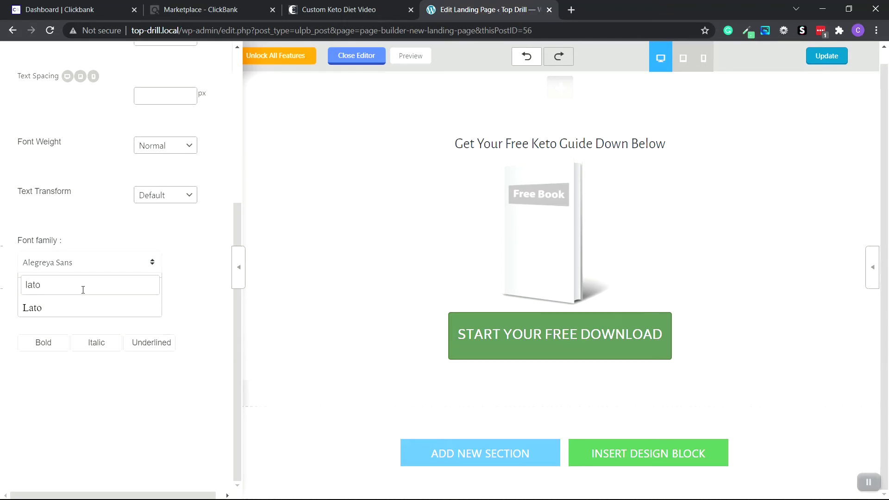
click(44, 309)
click(41, 342)
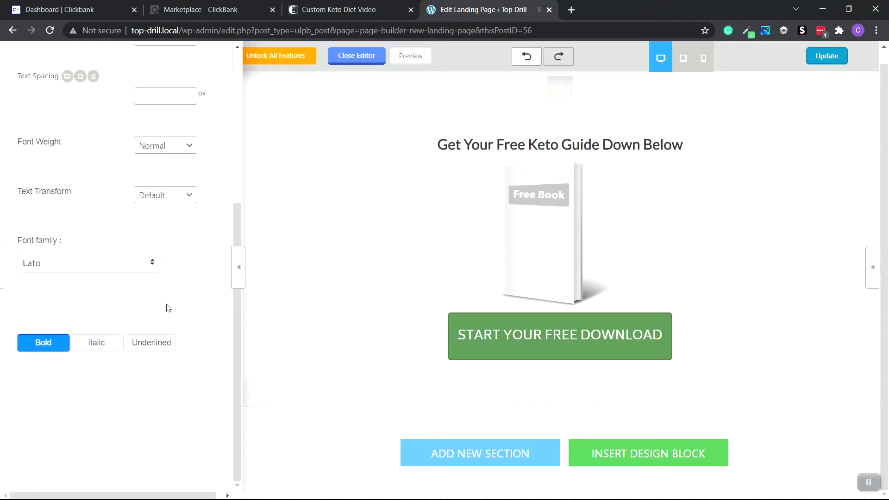
Increase the headline's text size to 35 px
scroll(165, 312, up, 5)
click(190, 219)
click(190, 220)
click(190, 219)
click(190, 220)
click(190, 219)
click(189, 220)
click(190, 219)
click(190, 219)
click(190, 219)
click(190, 219)
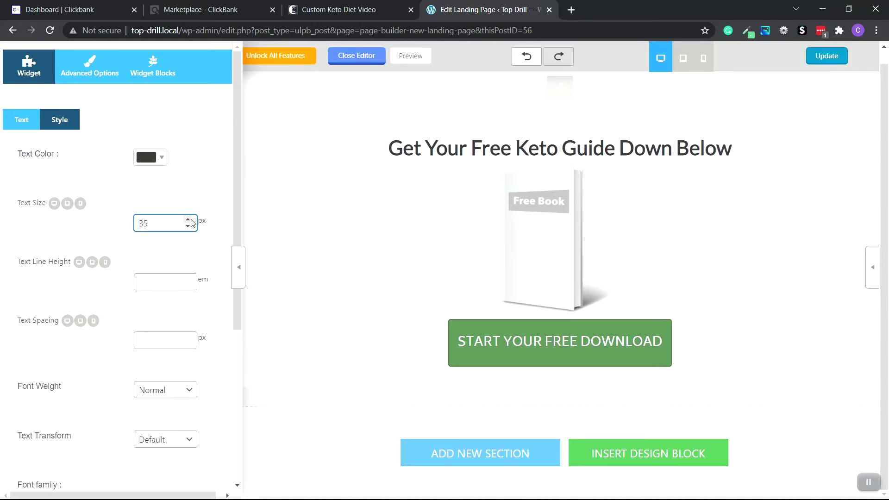
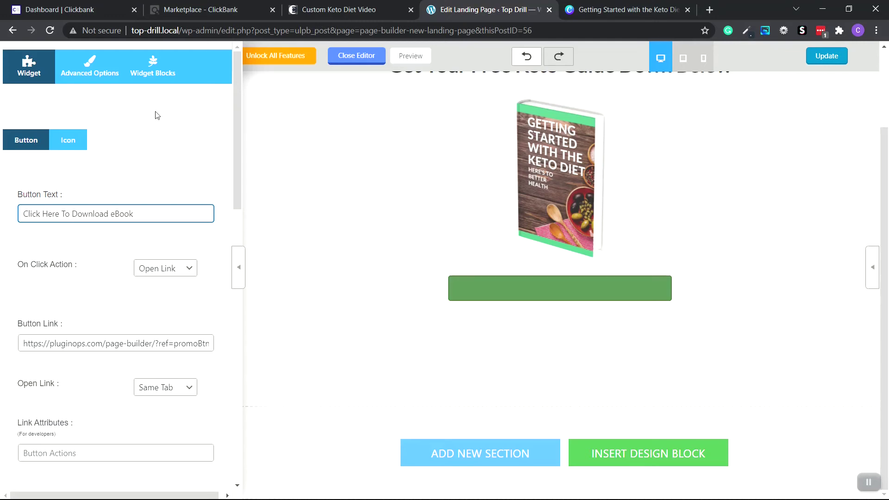
Clear the existing link of the "Click Here To Download eBook" button
scroll(128, 270, down, 4)
drag(20, 170, 246, 170)
key(BackSpace)
Set the download button's background color to #212d3b by pasting the copied color code
scroll(173, 233, down, 6)
scroll(152, 234, up, 3)
scroll(121, 235, down, 3)
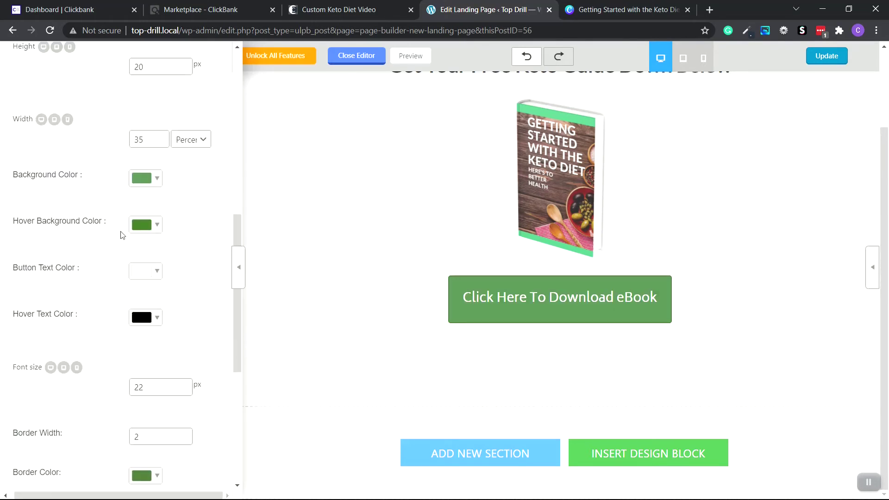
click(158, 179)
click(159, 326)
right_click(159, 327)
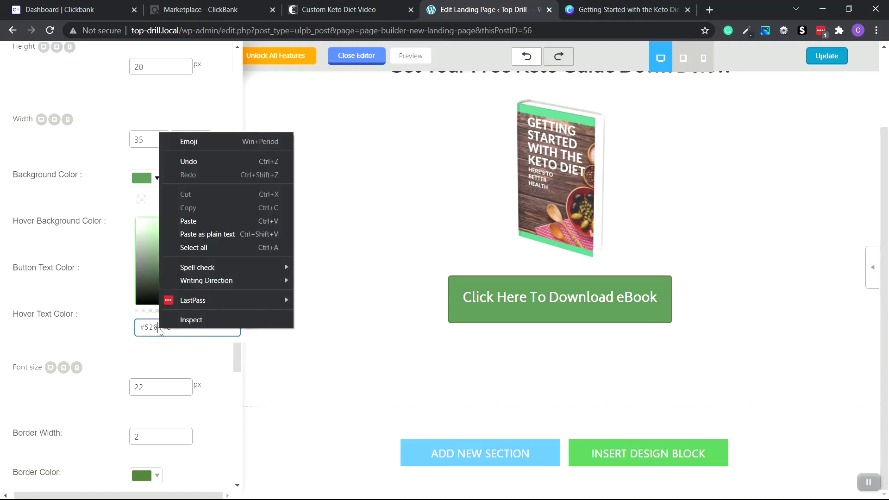
click(179, 331)
drag(179, 329, 140, 331)
right_click(140, 330)
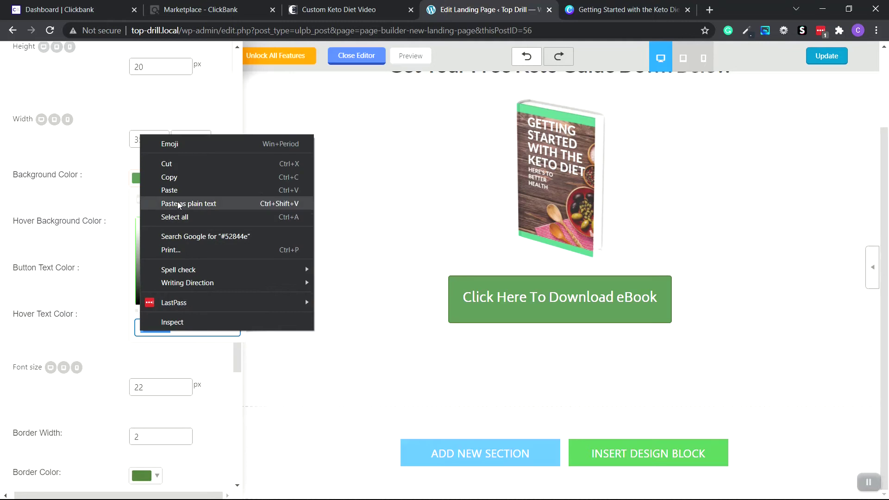
click(169, 190)
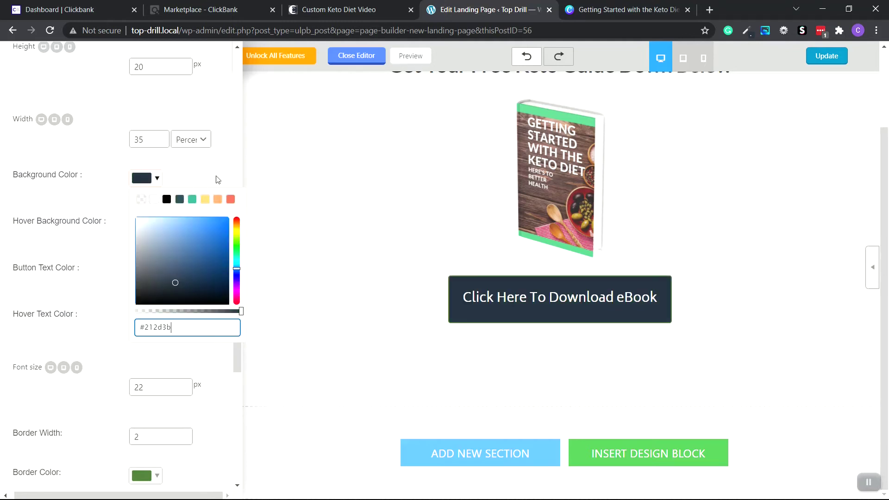
click(111, 309)
Set the button's hover background color and its text color to white
click(155, 225)
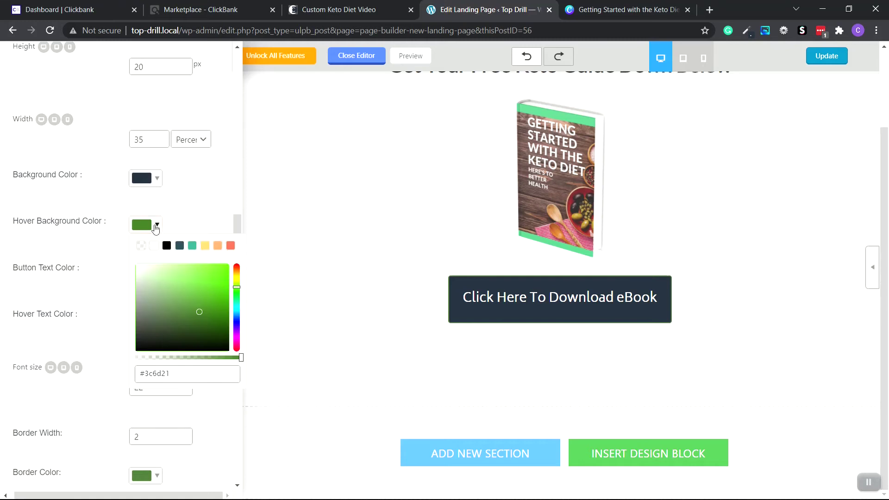
click(154, 247)
click(185, 222)
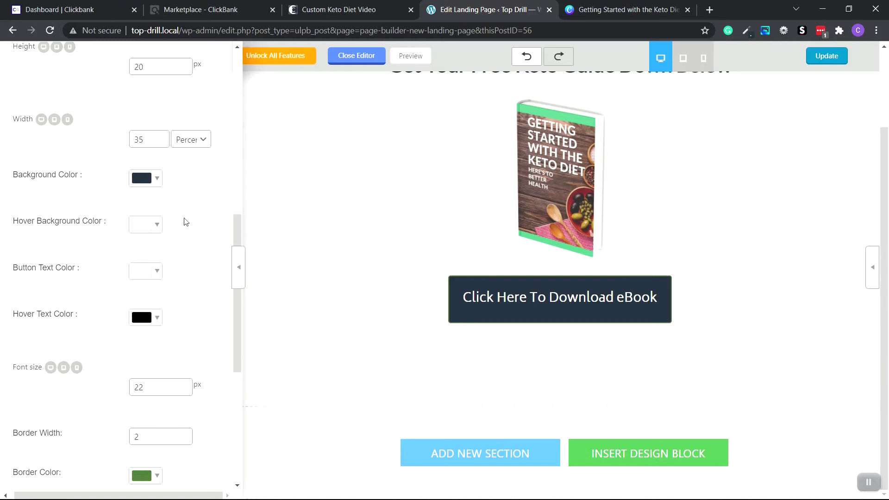
click(158, 271)
click(155, 291)
click(193, 249)
Replace the button's hover text color code with the copied #212D3B
scroll(195, 249, down, 1)
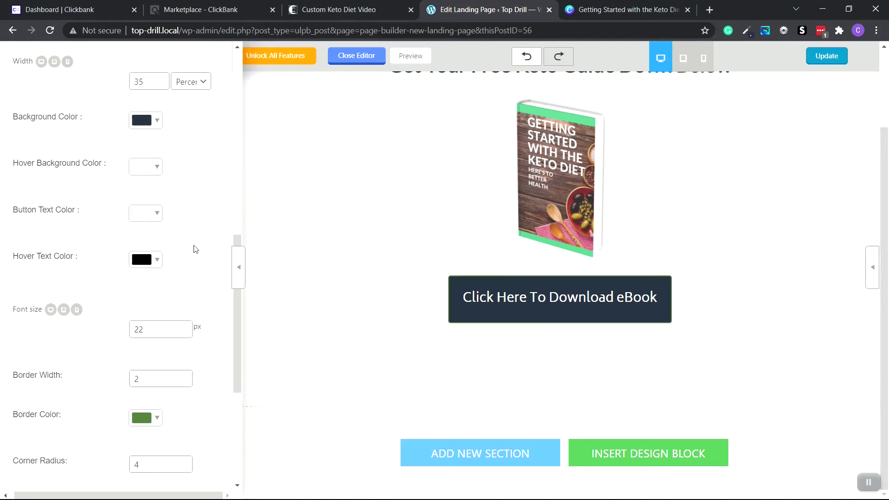
click(157, 260)
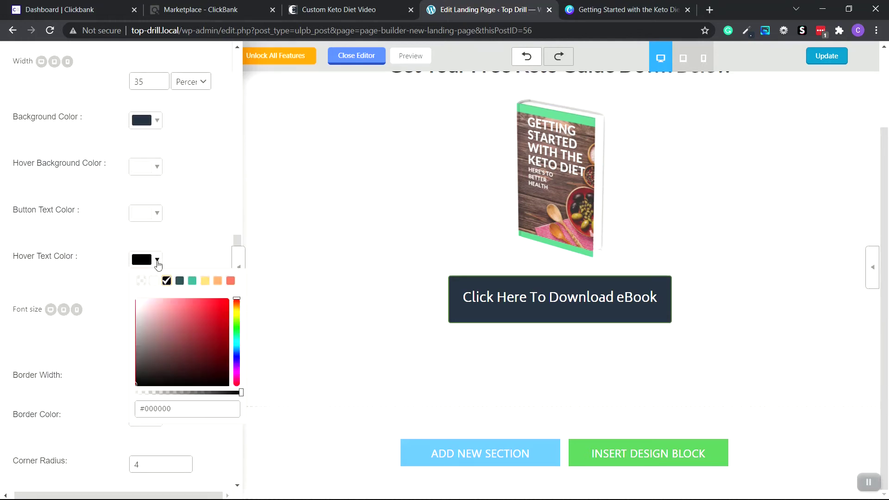
drag(172, 409, 123, 416)
click(124, 416)
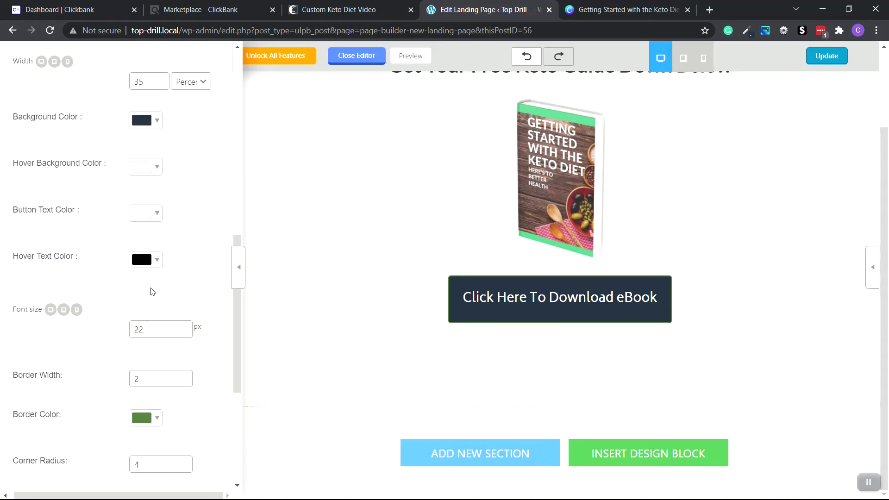
click(157, 260)
drag(179, 410, 131, 416)
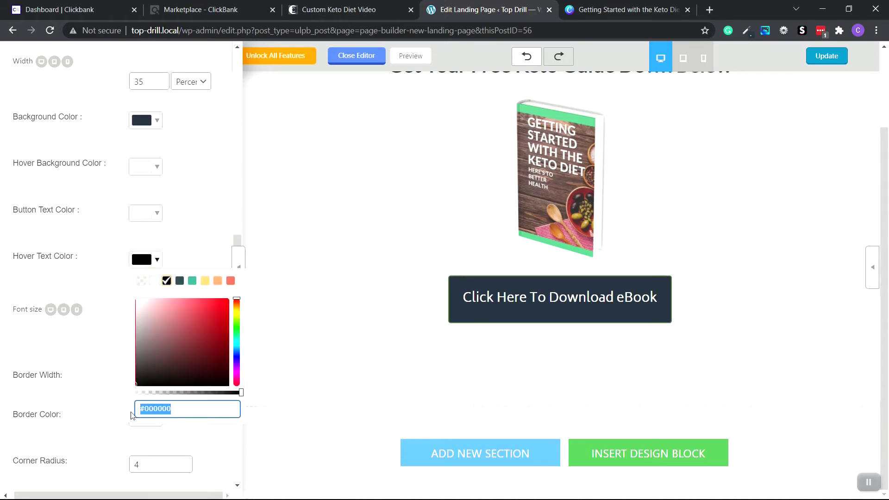
right_click(175, 409)
click(181, 285)
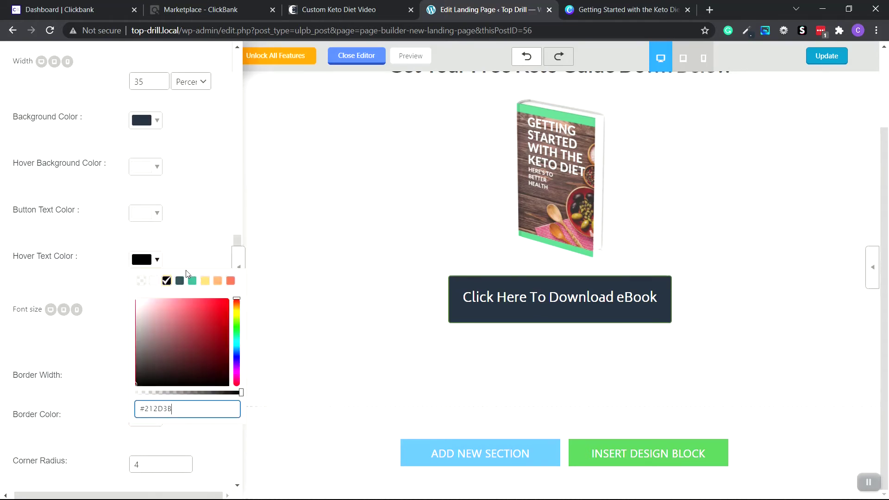
Set the download button's border color to black, match its font to the heading, and close the widget settings
click(191, 245)
scroll(197, 286, down, 4)
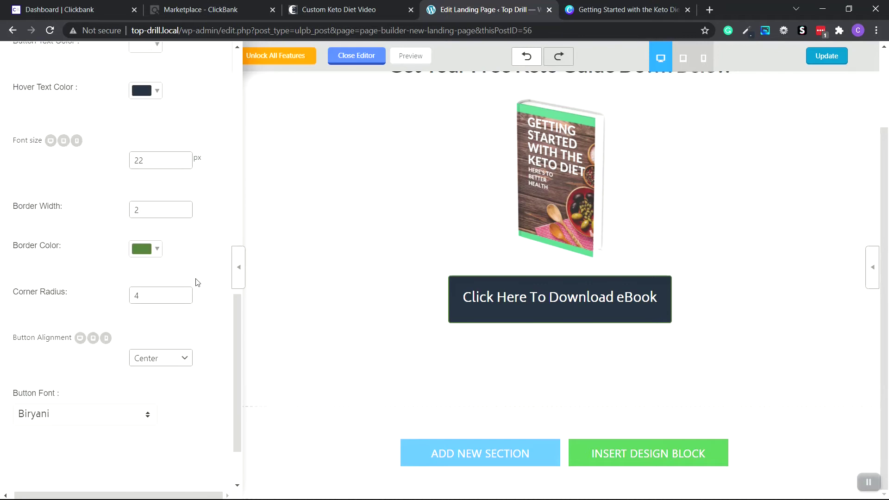
click(158, 245)
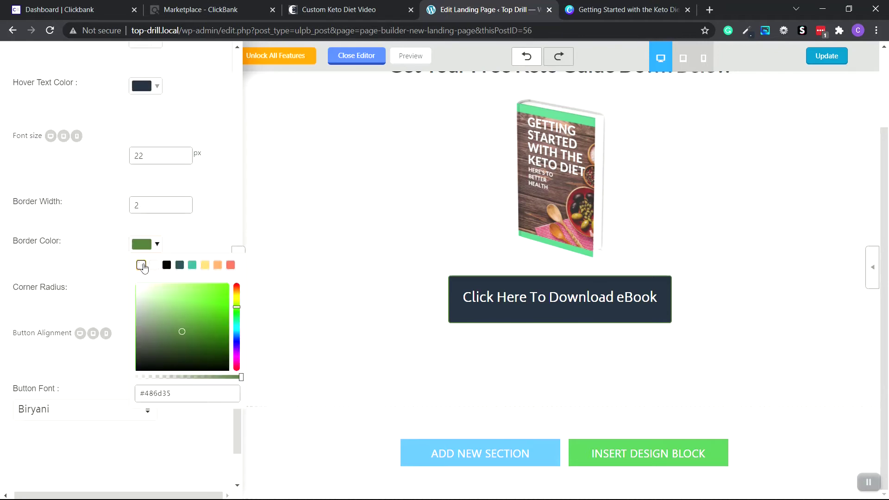
click(142, 265)
scroll(191, 228, down, 2)
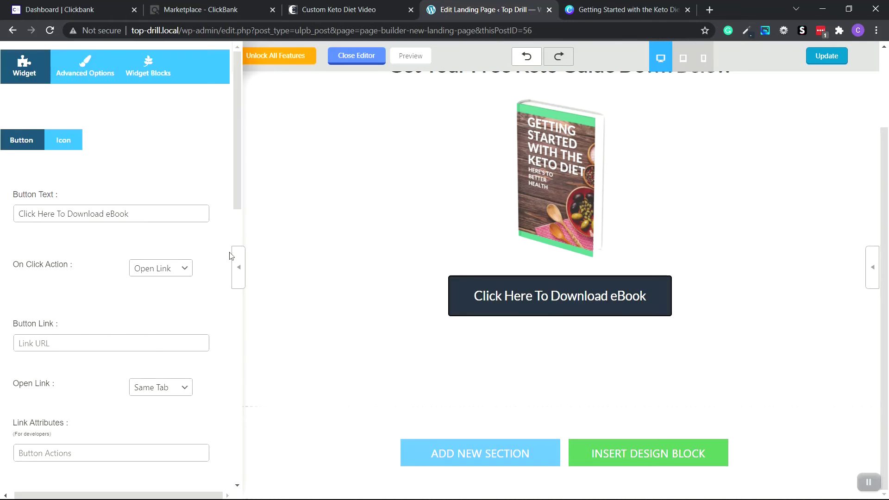
click(239, 271)
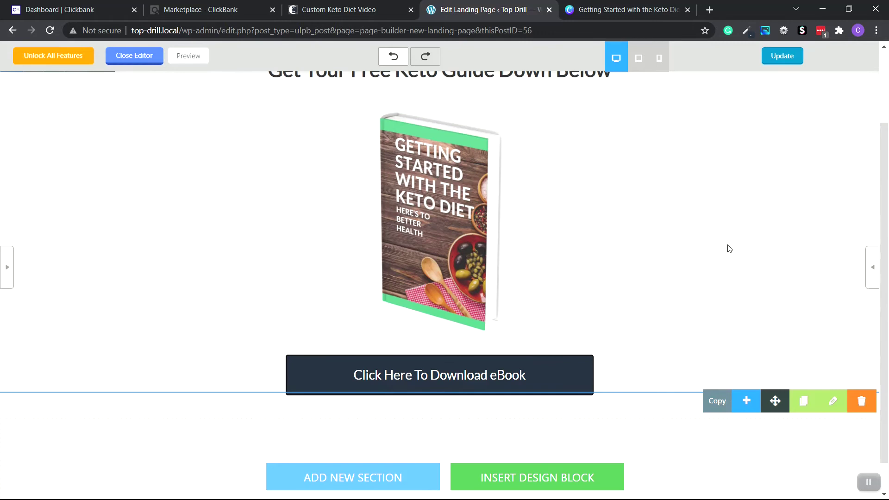
Save the landing page changes and open a preview of the page
scroll(727, 249, up, 2)
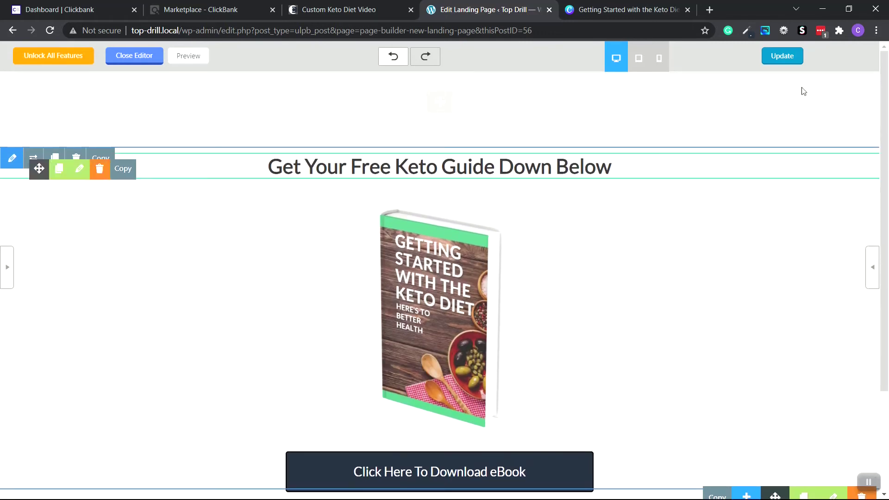
click(787, 57)
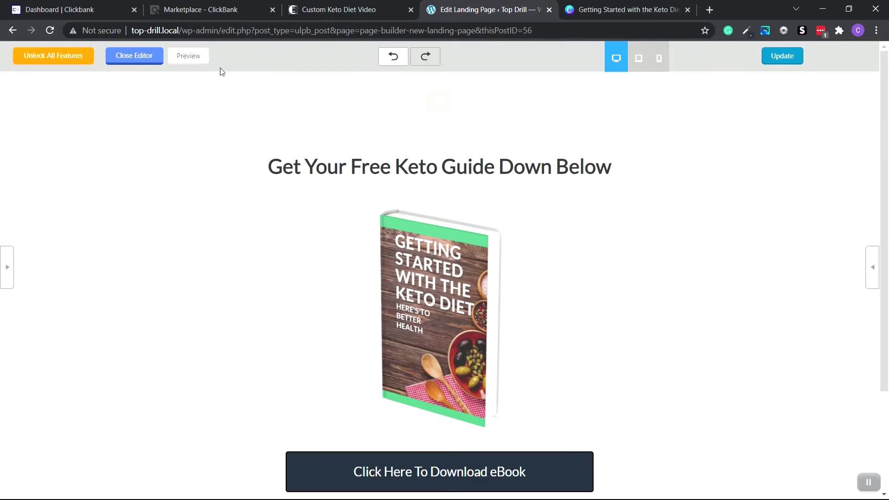
click(192, 61)
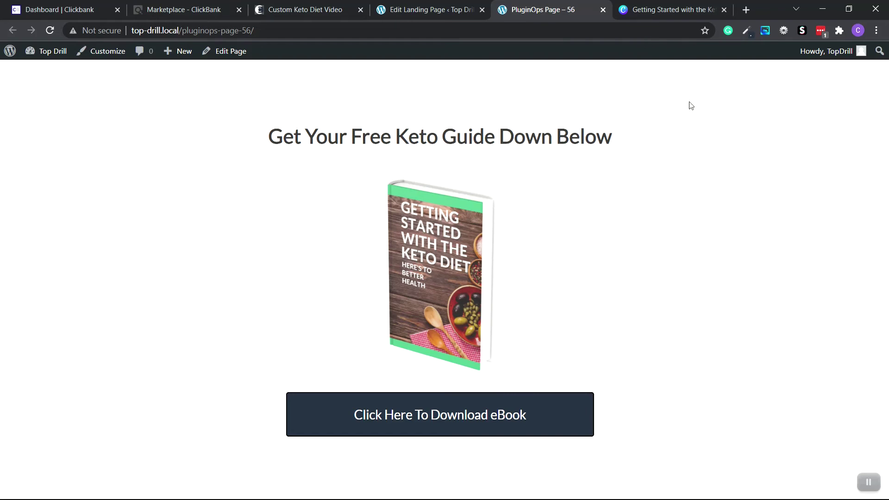
Switch to the keto eBook design in Canva and select the underlined "click here to get started" paragraph on page 13
click(687, 9)
drag(886, 133, 871, 456)
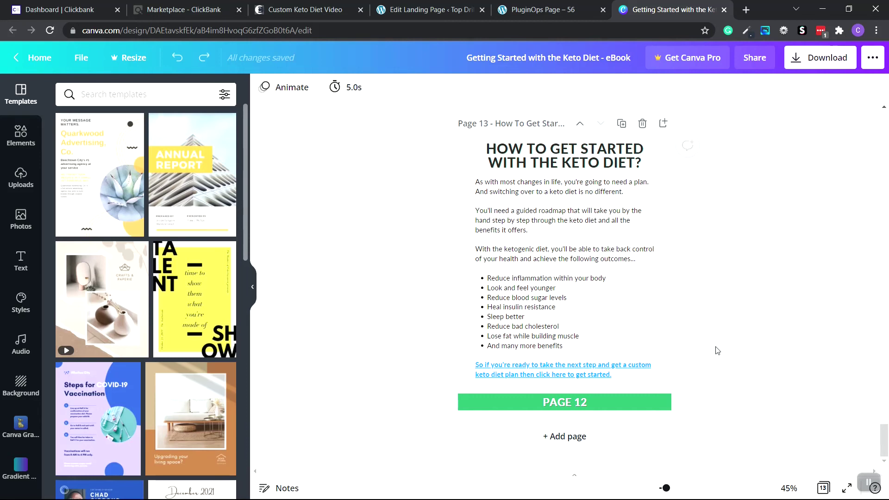
mouse_move(884, 439)
mouse_down()
mouse_move(884, 102)
mouse_move(884, 445)
mouse_up()
click(647, 358)
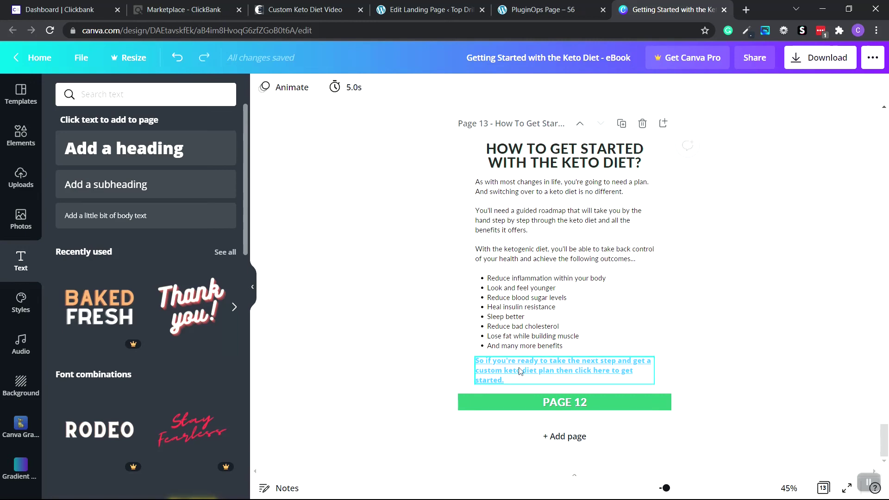
click(518, 374)
drag(506, 381, 475, 360)
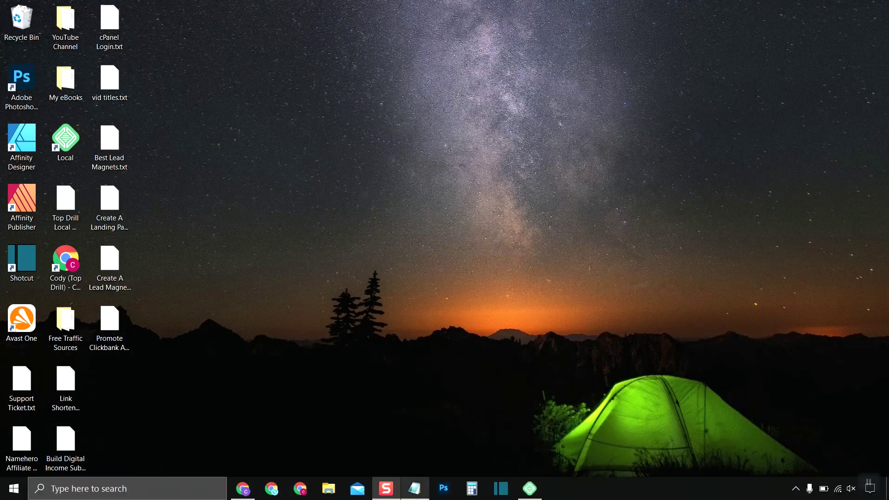
Copy the ClickBank HopLink from the Notepad file and return to the Canva eBook in Chrome
click(357, 490)
drag(130, 144, 449, 144)
right_click(423, 144)
click(477, 175)
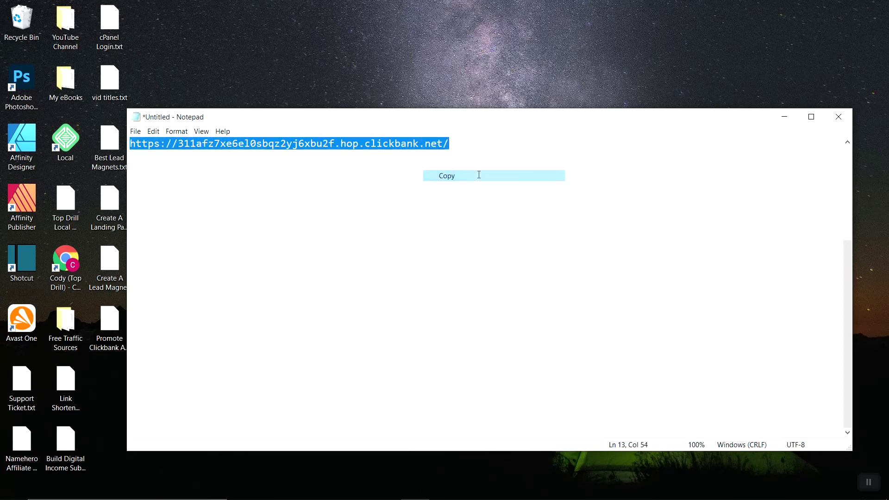
click(784, 117)
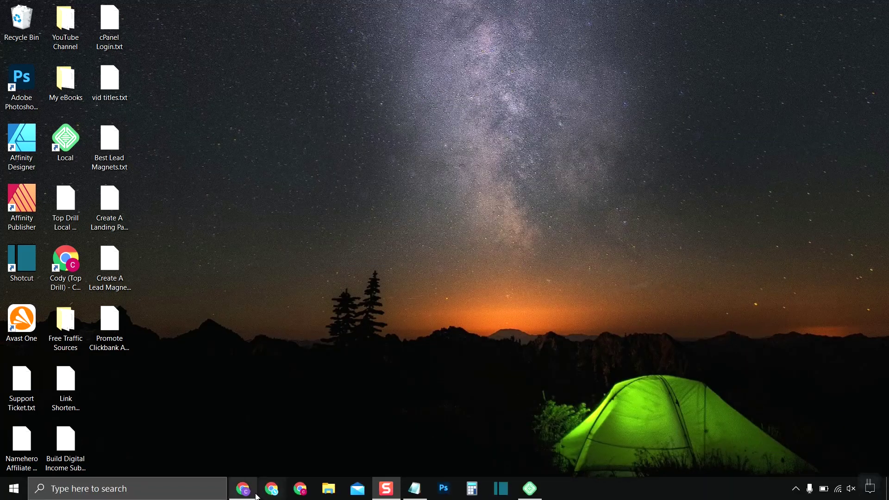
click(242, 490)
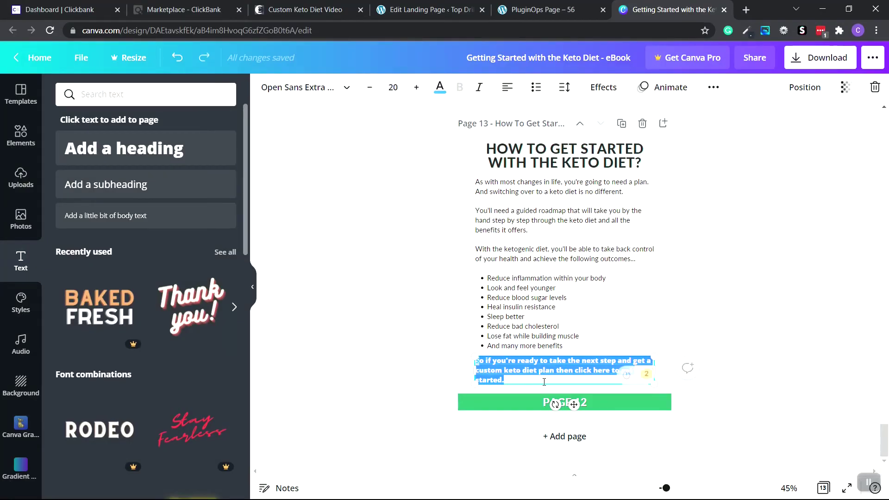
Link the selected call-to-action paragraph to the copied HopLink
click(714, 91)
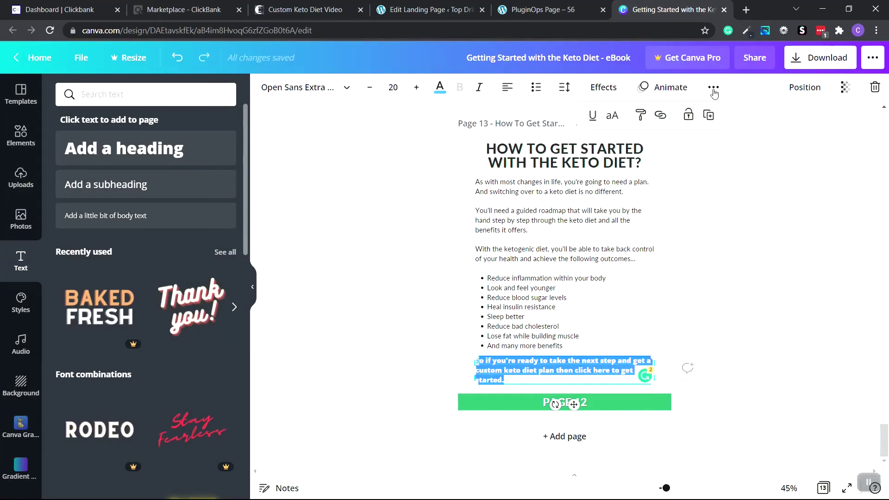
click(660, 116)
drag(521, 166, 483, 166)
right_click(504, 167)
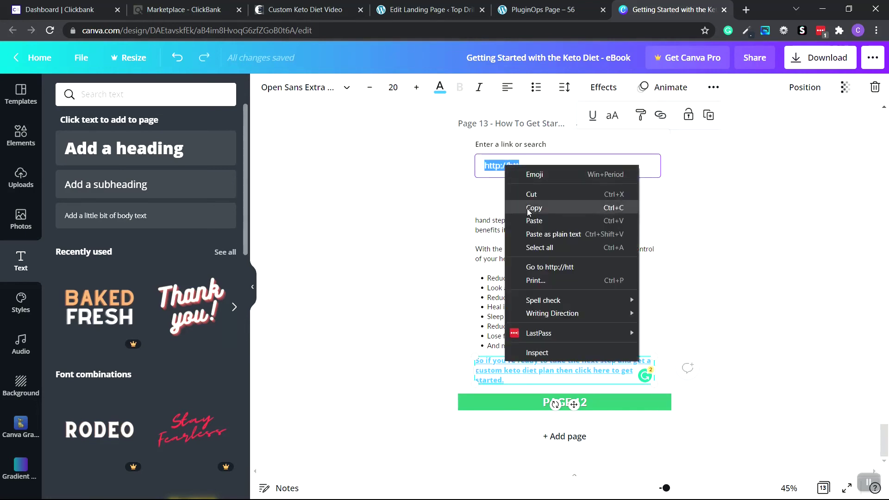
click(534, 221)
click(513, 386)
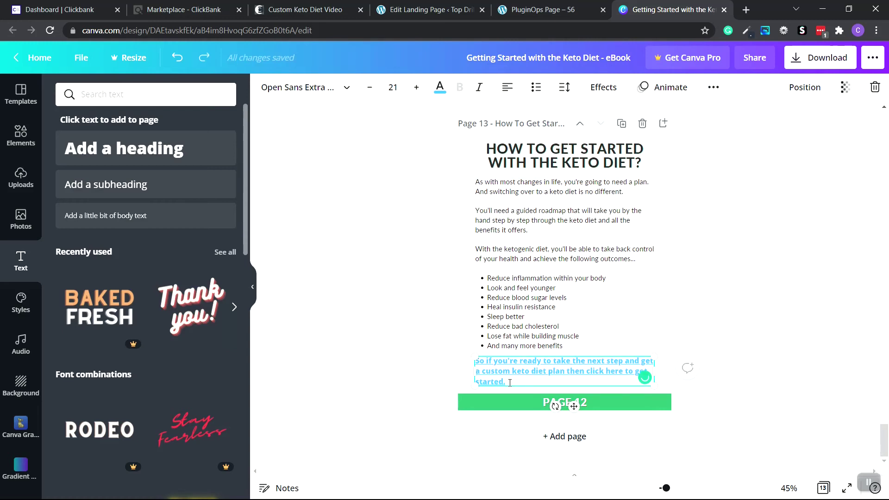
Reopen the call-to-action paragraph's link settings and follow the link to test it
key(ctrl+a)
click(716, 88)
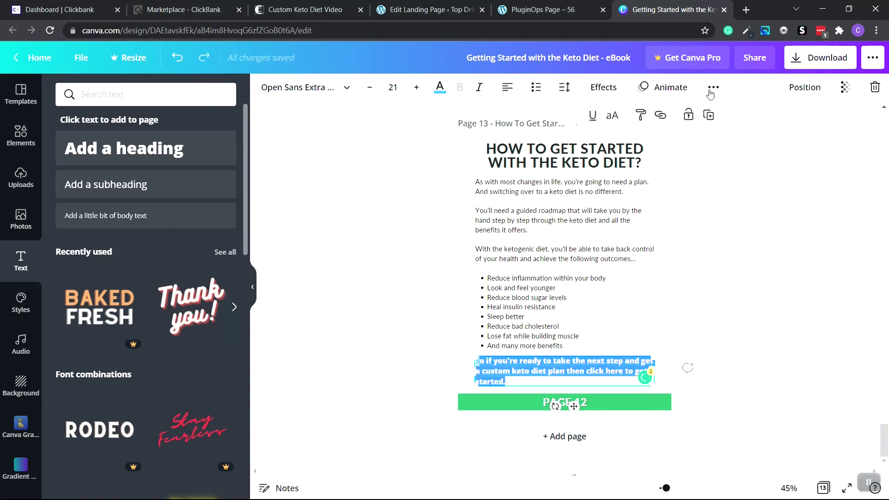
click(660, 116)
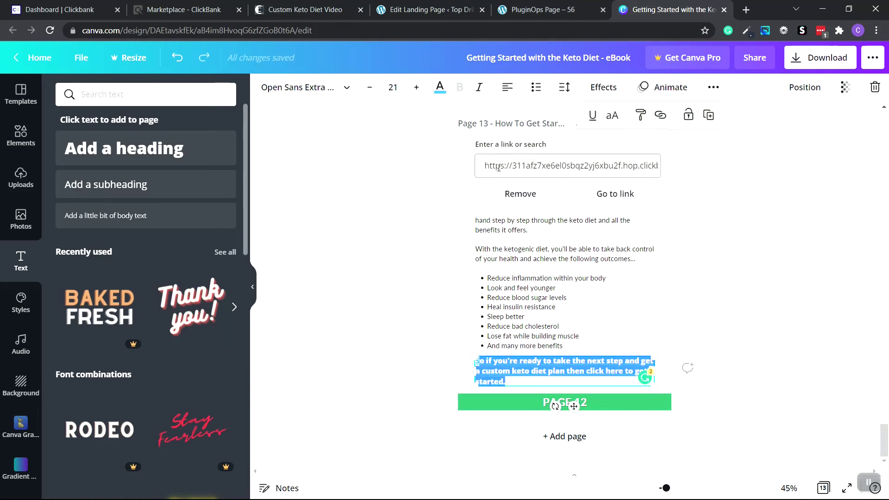
click(614, 197)
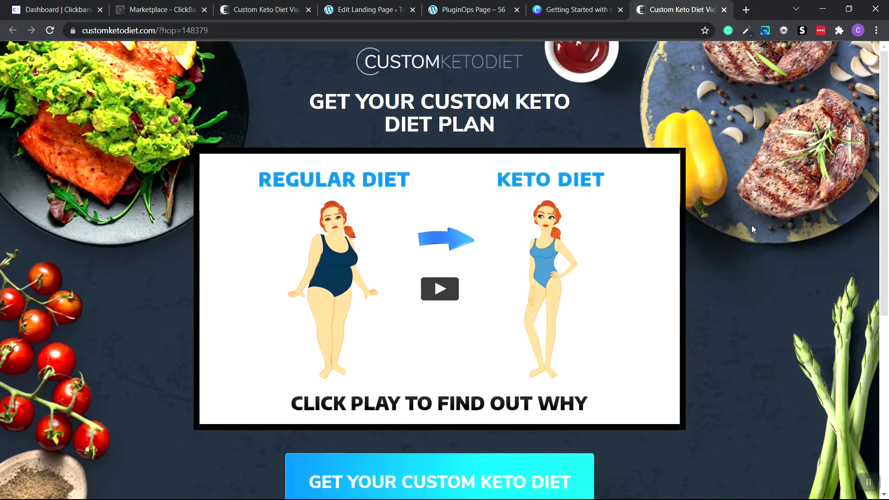
Check the affiliate ID in the sales page address, follow the "Get Your Custom Keto Diet" button, and close the page
click(186, 31)
double_click(232, 33)
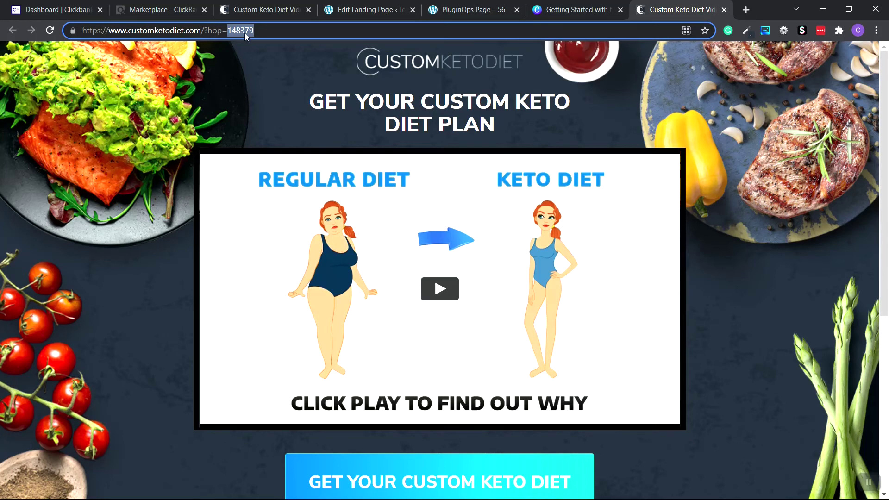
scroll(465, 382, down, 3)
click(464, 381)
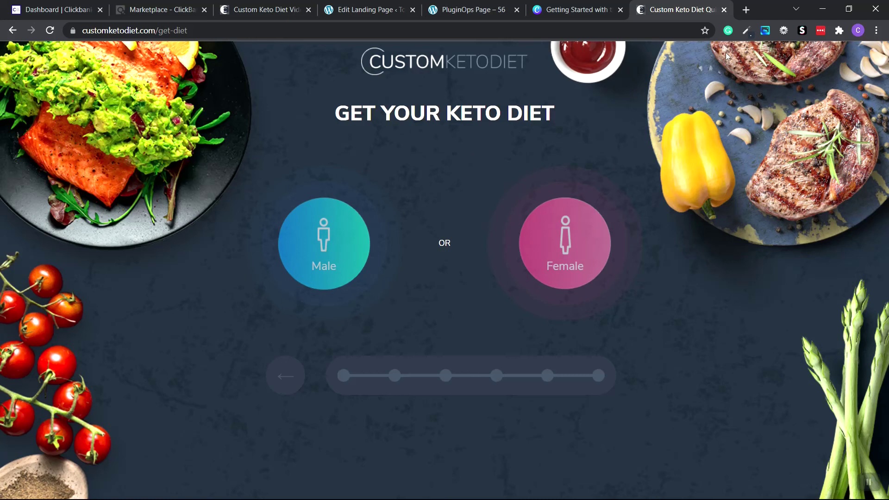
click(724, 10)
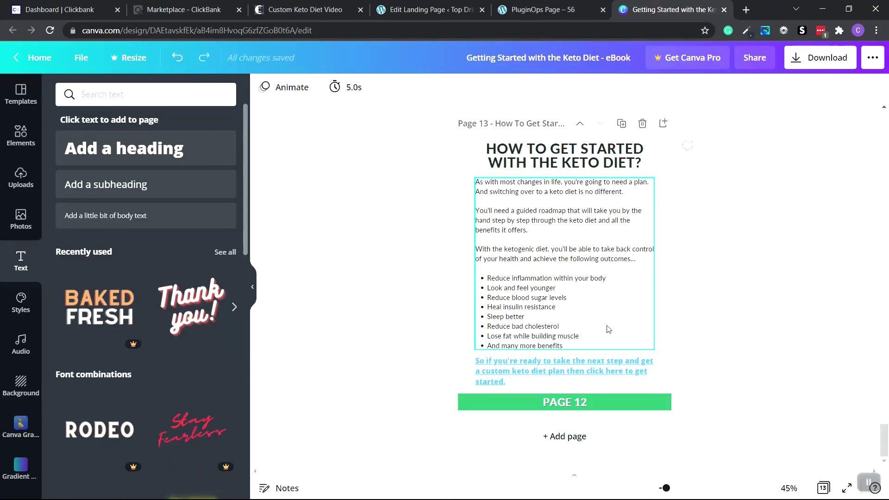
Download all eBook pages as PDF Standard, saved in Pictures as "Getting Started with the Keto Diet - eBook with link(1).pdf"
scroll(684, 351, up, 1)
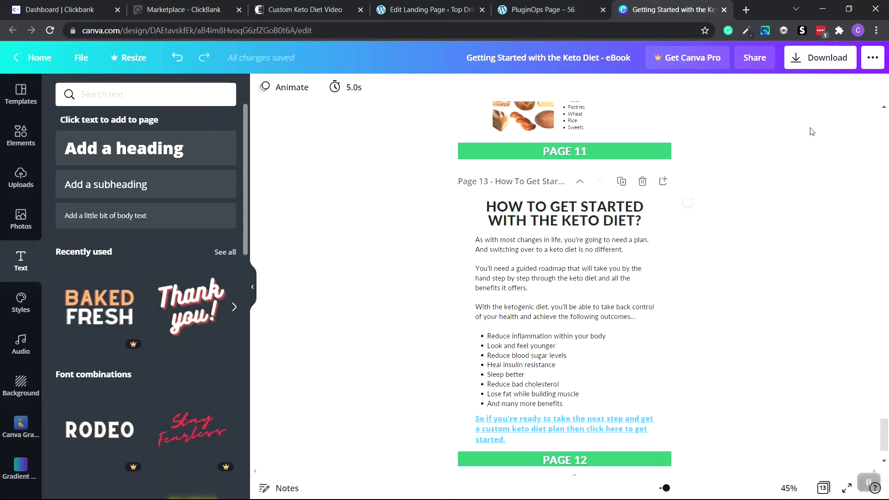
click(820, 59)
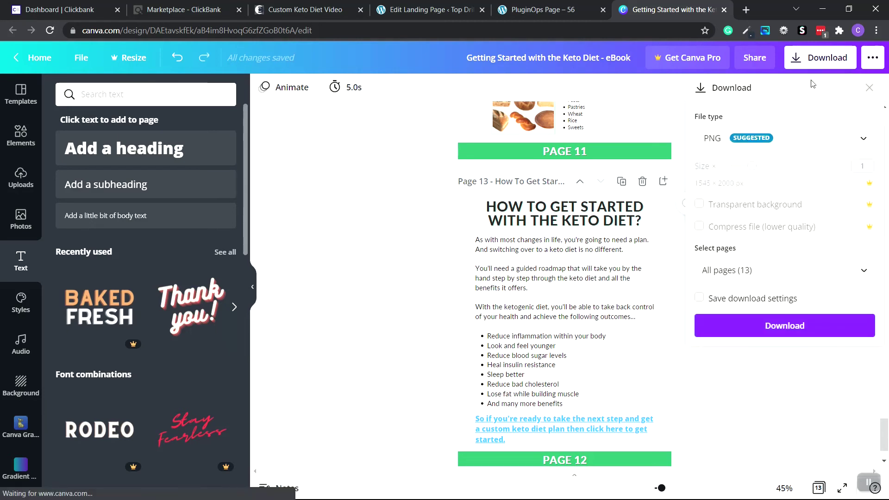
click(764, 138)
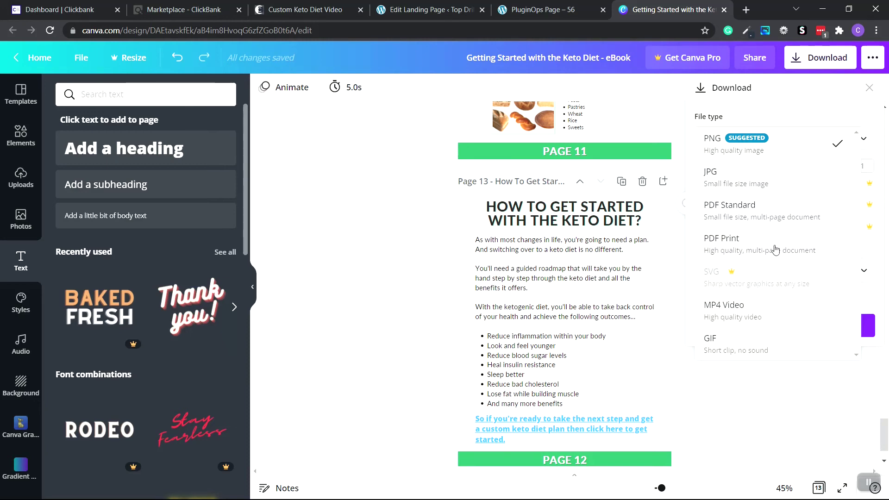
click(769, 212)
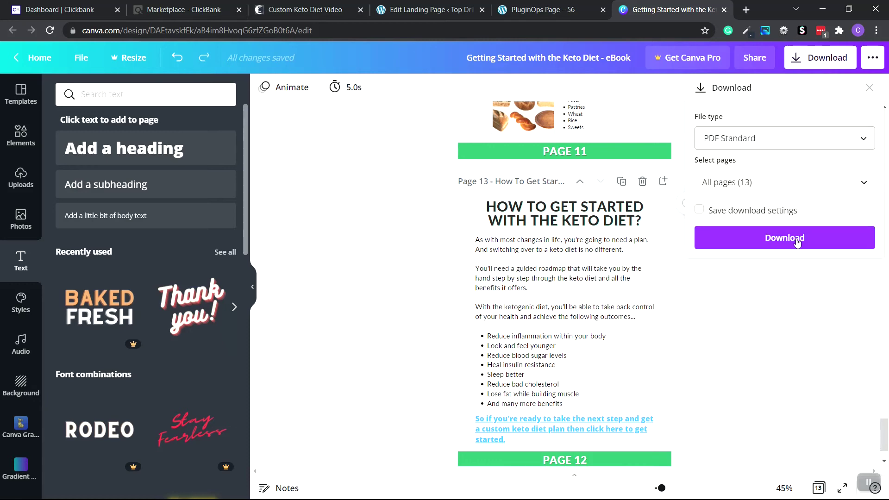
click(797, 239)
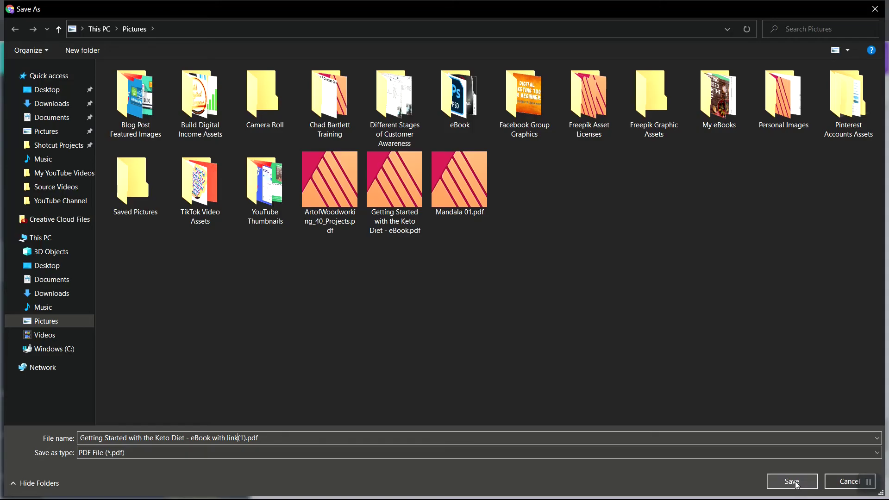
click(796, 483)
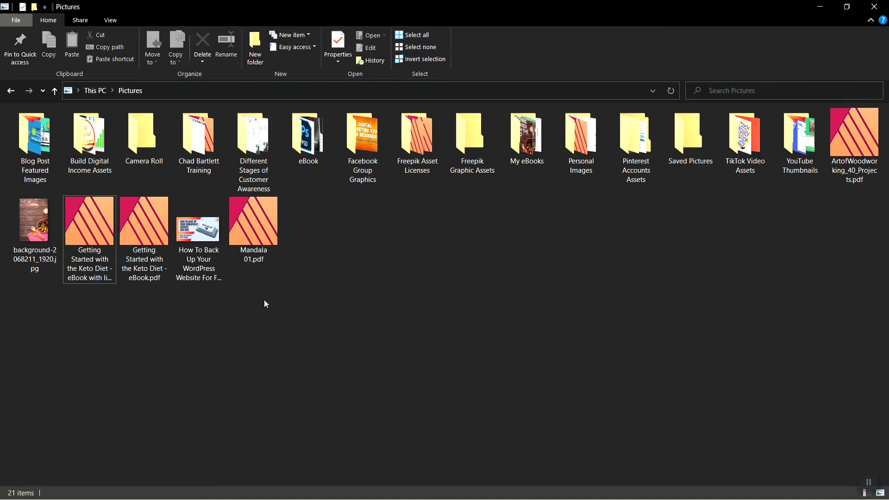
Open the saved "eBook with link" PDF in Google Chrome and look through its opening pages
click(73, 218)
right_click(73, 218)
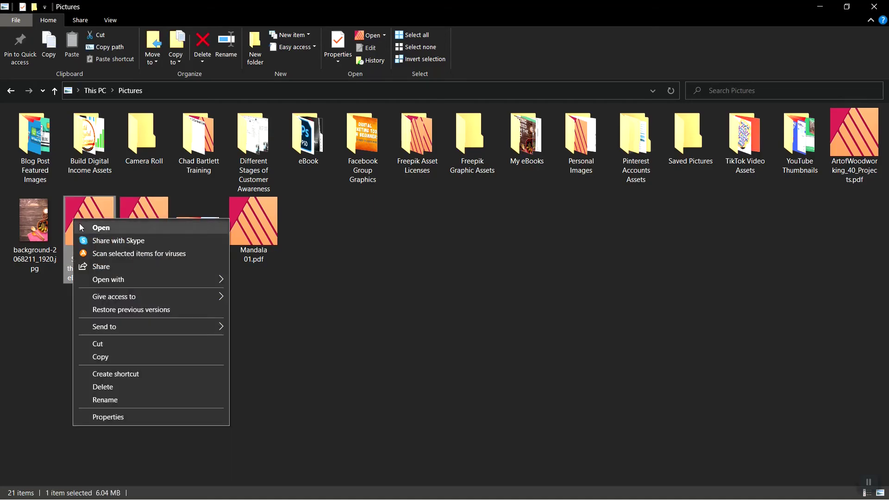
mouse_move(116, 280)
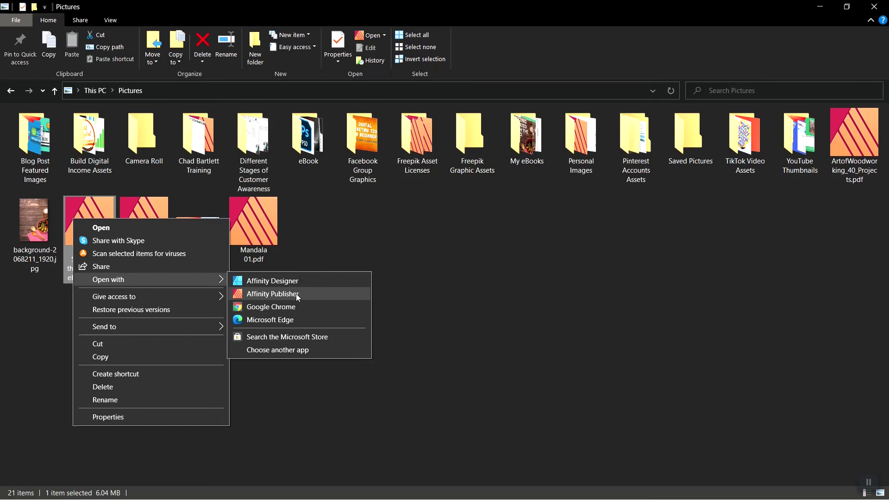
click(301, 308)
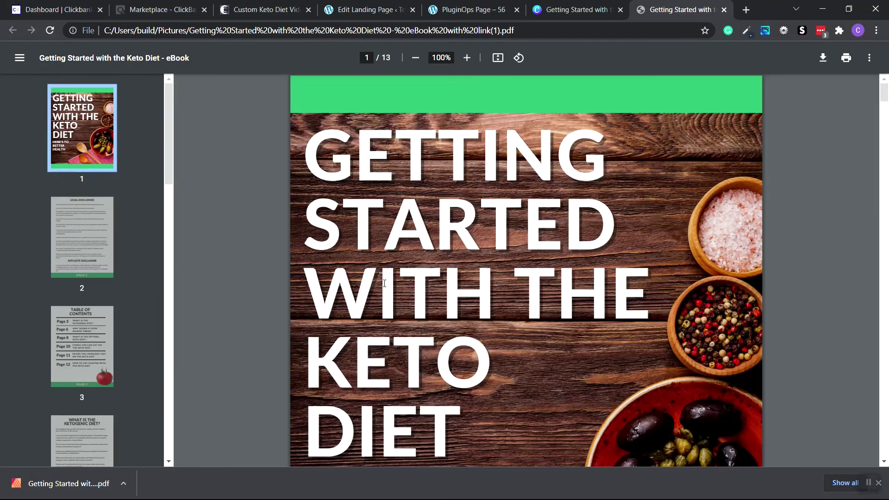
scroll(401, 240, down, 15)
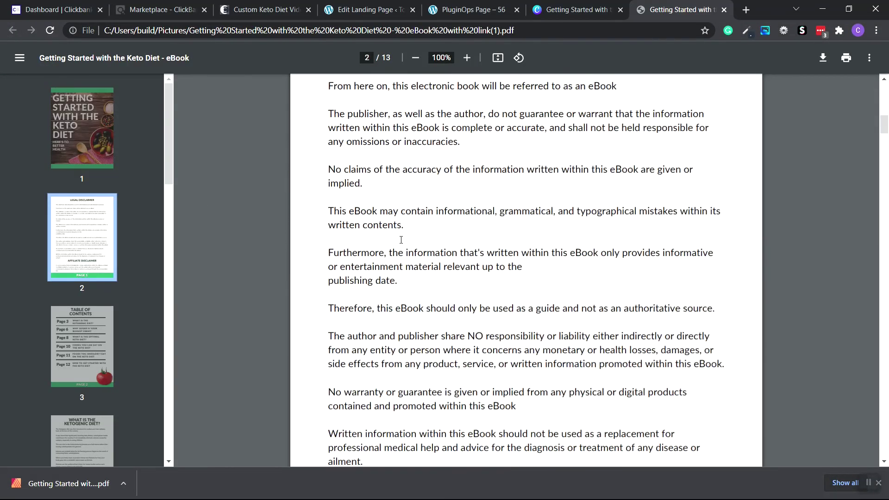
scroll(401, 239, down, 12)
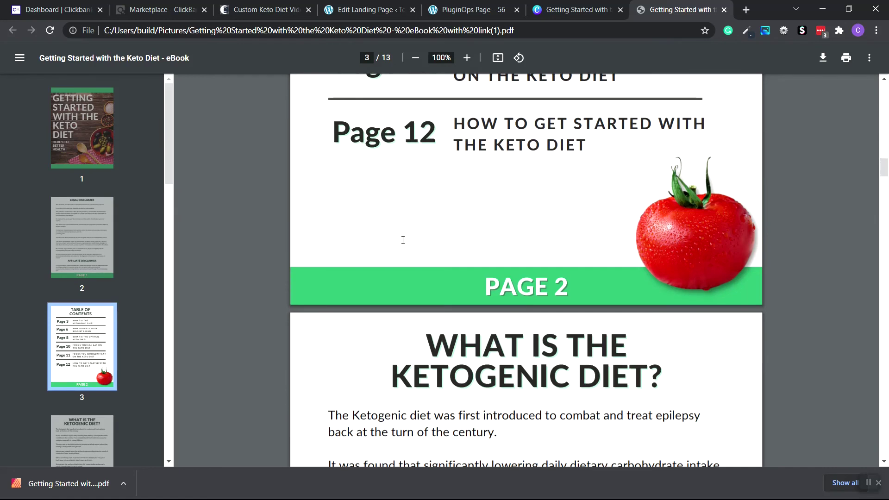
scroll(602, 321, down, 5)
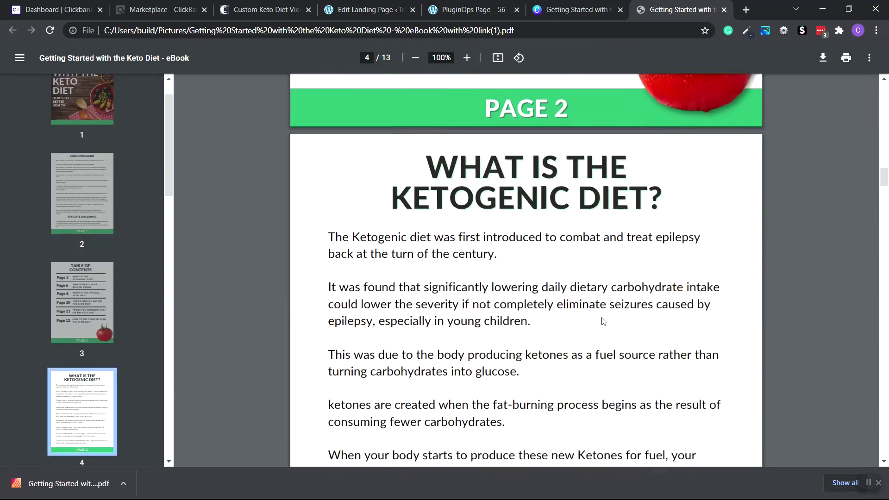
scroll(603, 321, up, 8)
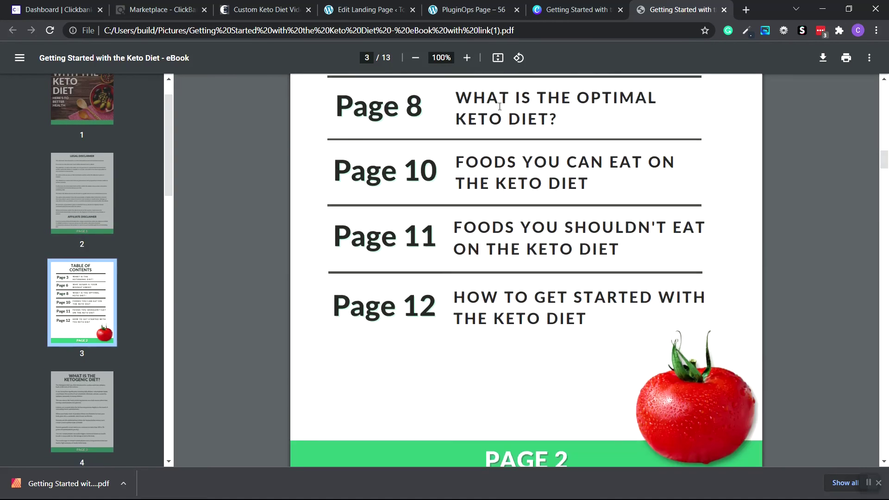
Look through the remaining pages of the eBook PDF and follow the call-to-action link on page 12
scroll(623, 333, down, 20)
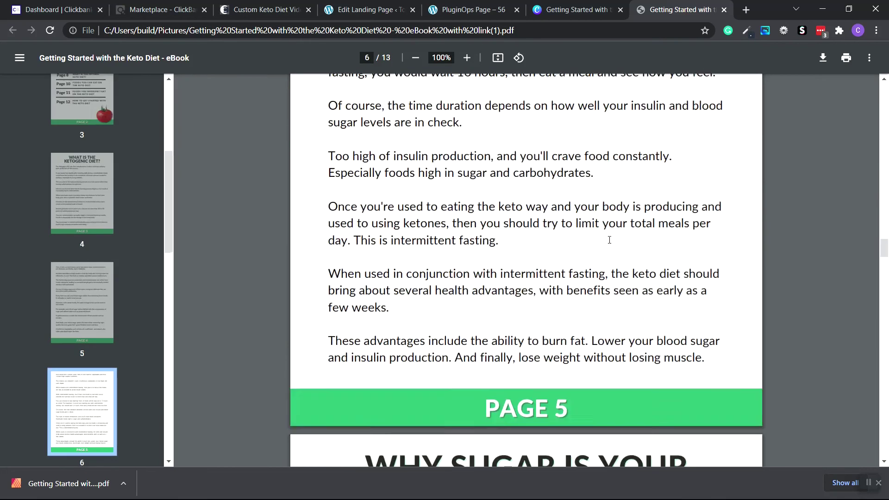
scroll(610, 240, down, 15)
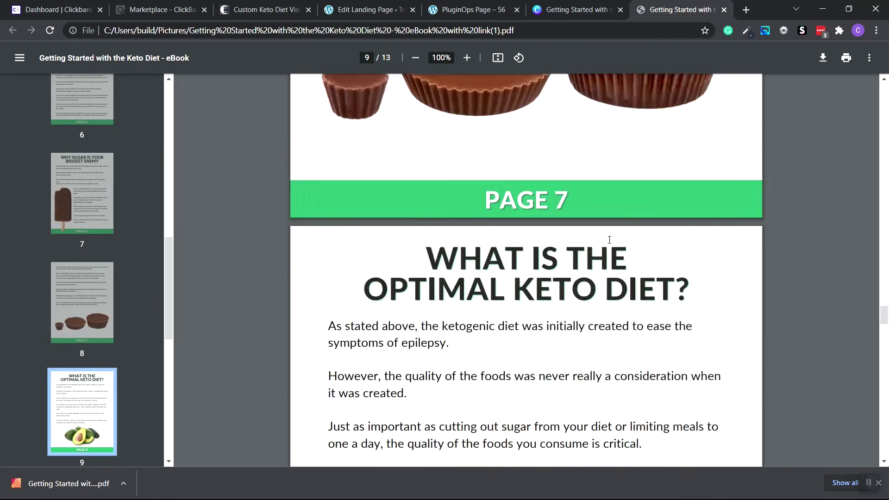
scroll(610, 240, down, 18)
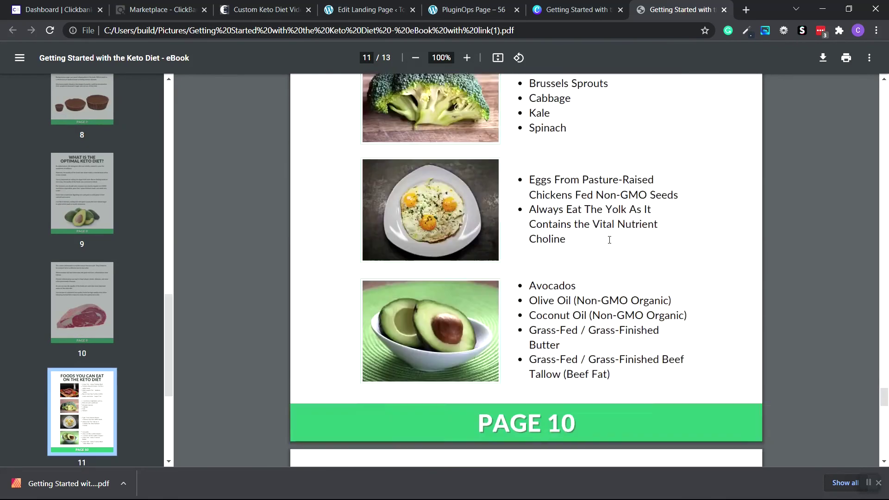
scroll(610, 239, down, 12)
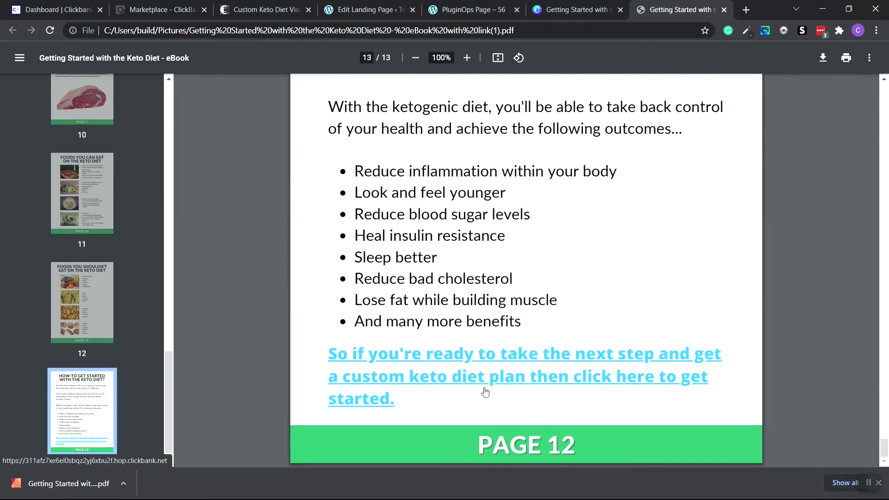
click(477, 355)
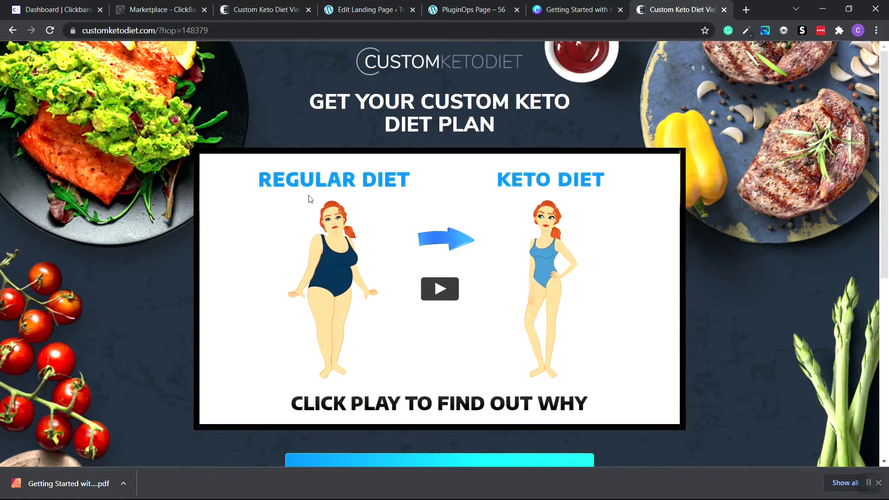
Inspect the affiliate ID at the end of the sales page's address and close the page
click(216, 31)
key(End)
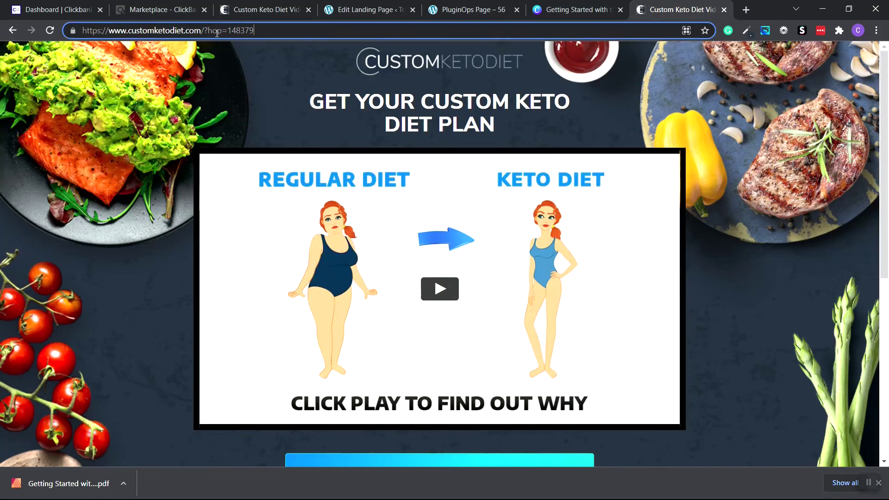
key(ctrl+w)
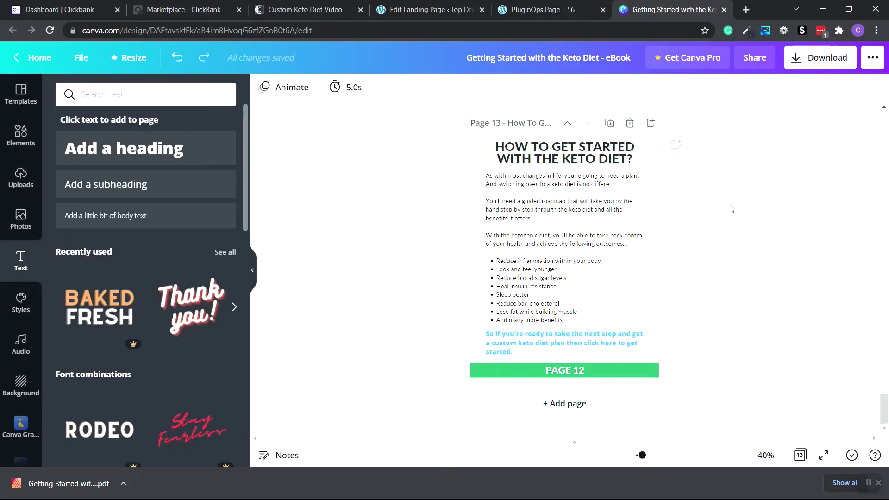
Return to the eBook design's cover, open its shared template link in an incognito window, and choose to use the template
scroll(732, 208, up, 1)
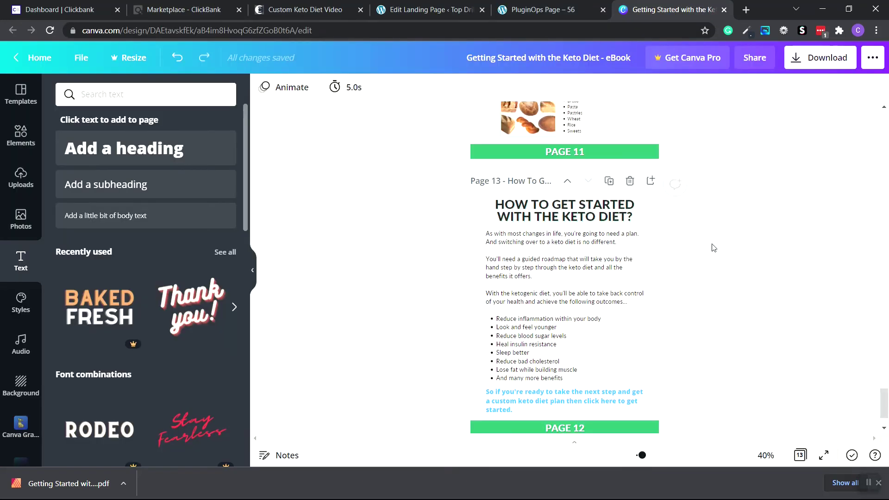
scroll(699, 279, up, 20)
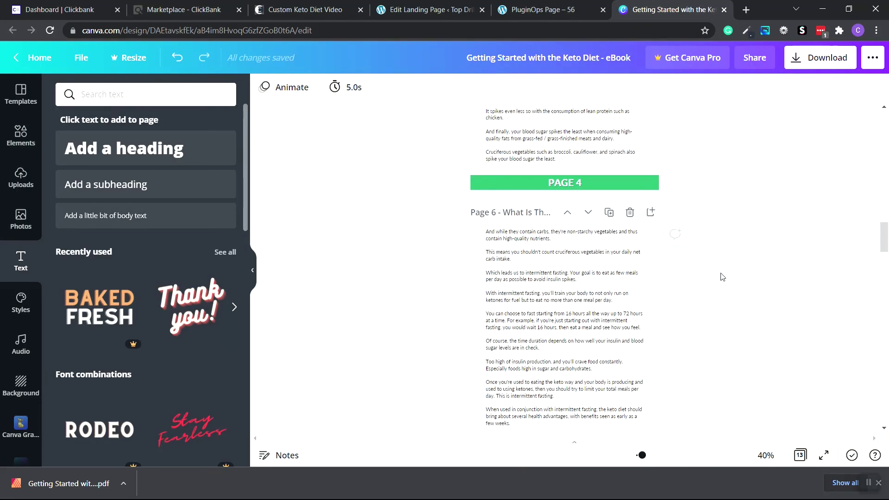
drag(880, 238, 878, 113)
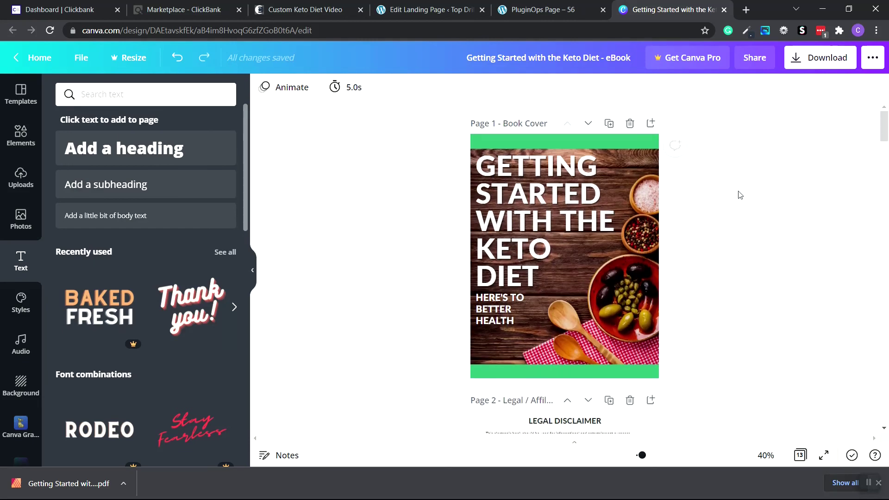
key(ctrl+shift+n)
right_click(318, 32)
click(364, 120)
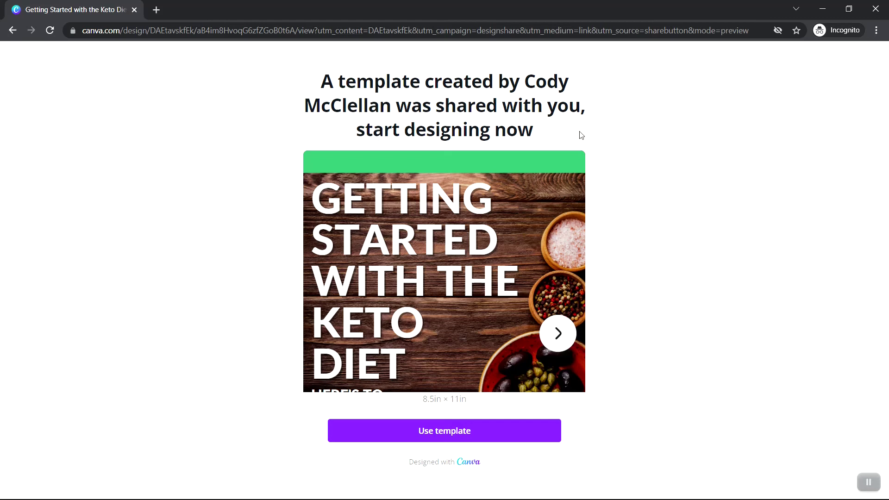
click(463, 434)
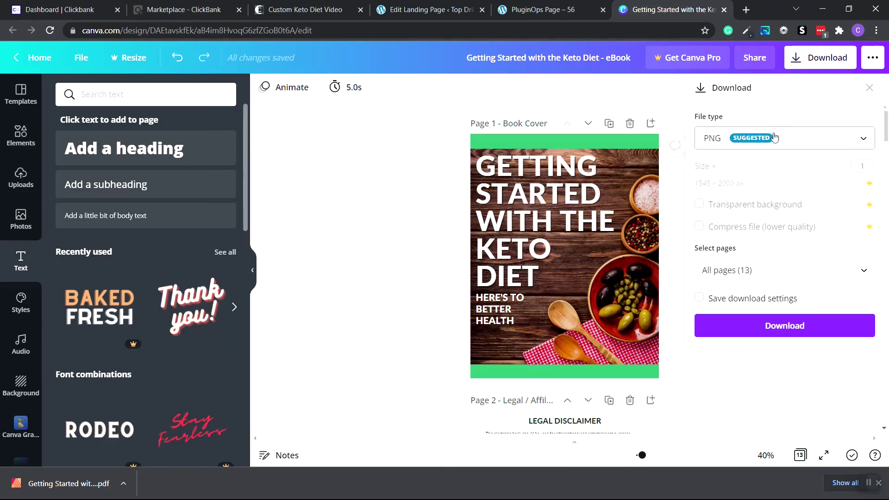
Choose PDF Standard as the download file type for the eBook design
click(775, 138)
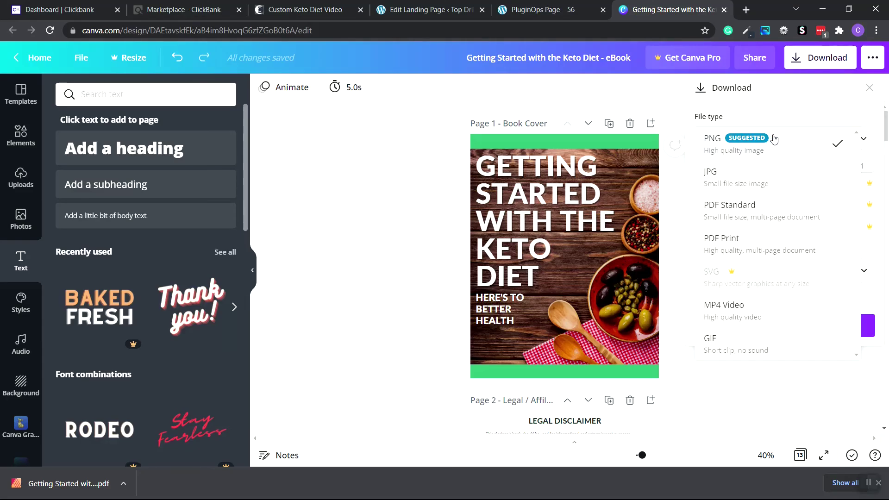
click(759, 207)
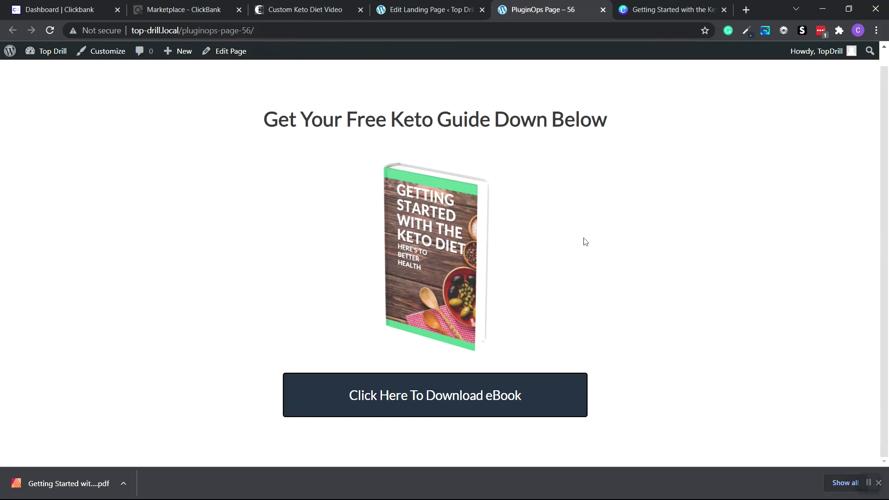
Close the published landing page preview and go back to the landing page editor
key(ctrl+3)
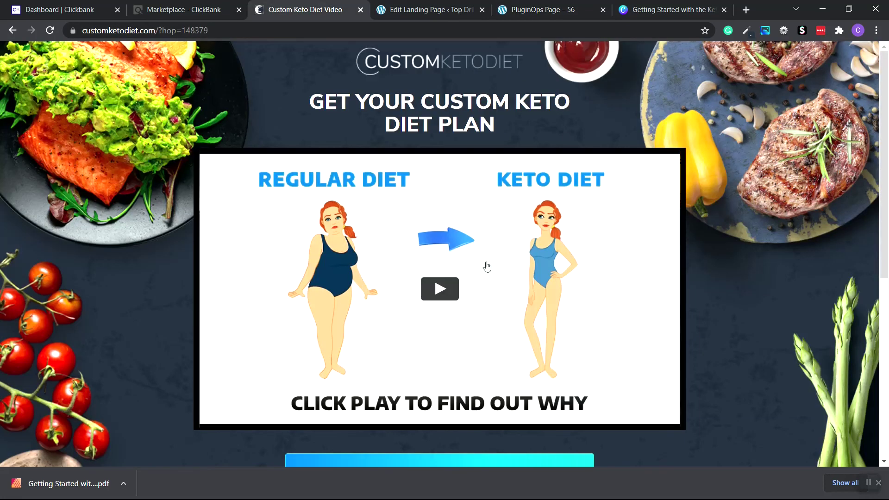
key(ctrl+5)
key(ctrl+w)
scroll(359, 365, down, 3)
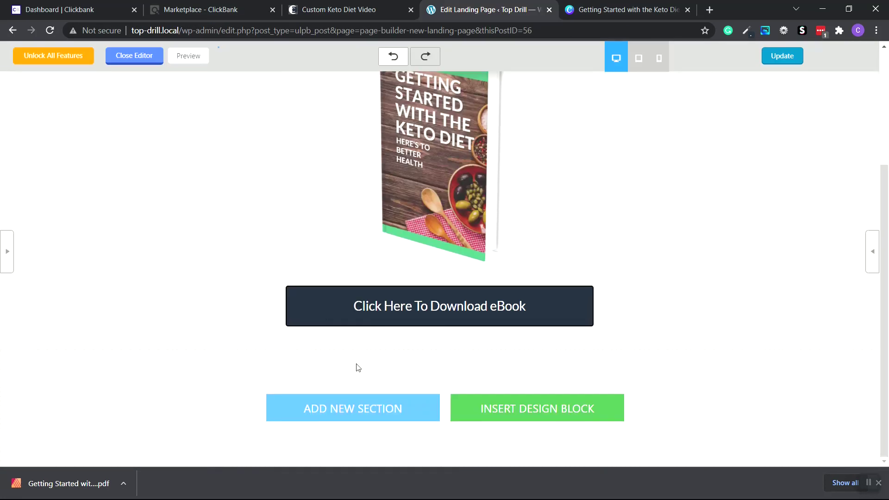
Set the "Click Here To Download eBook" button's link to open in a New Tab and update the landing page
double_click(313, 310)
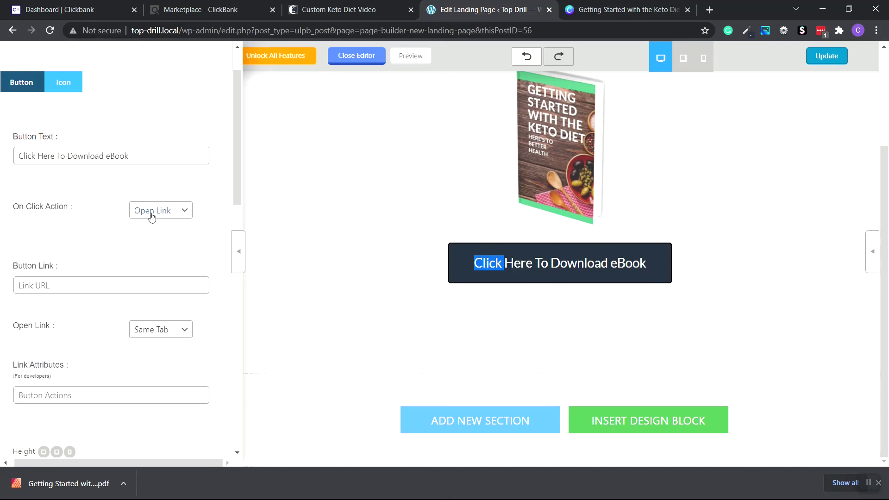
click(182, 213)
click(181, 212)
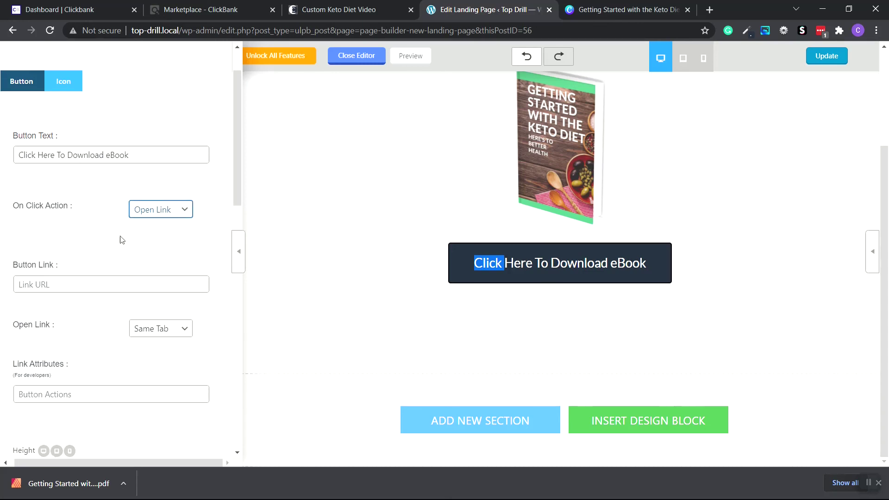
scroll(121, 238, down, 3)
click(160, 214)
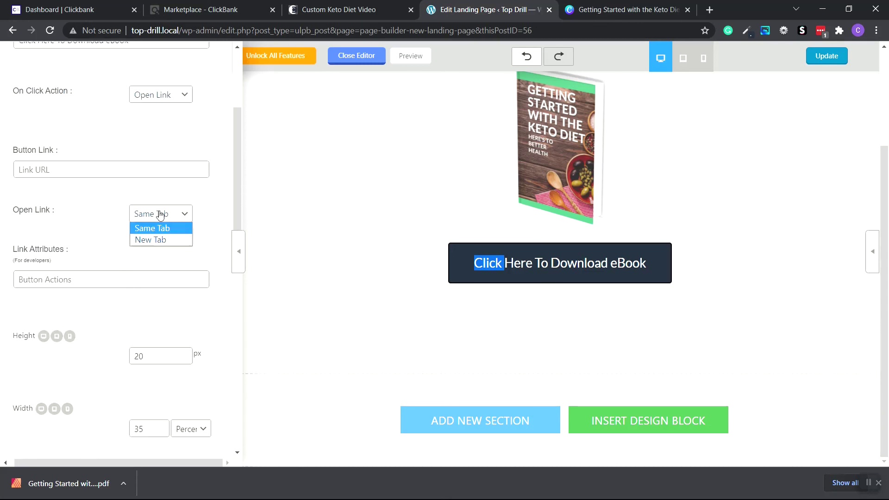
click(159, 238)
scroll(103, 225, up, 1)
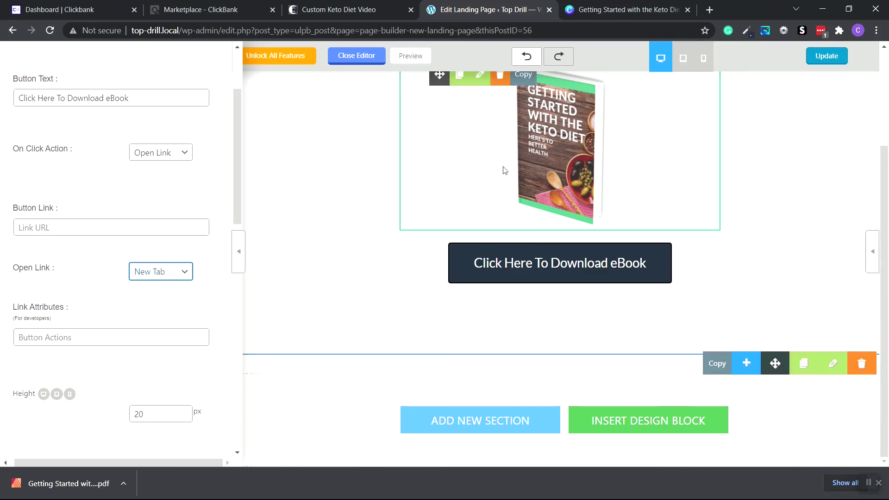
scroll(80, 264, down, 1)
scroll(80, 264, up, 1)
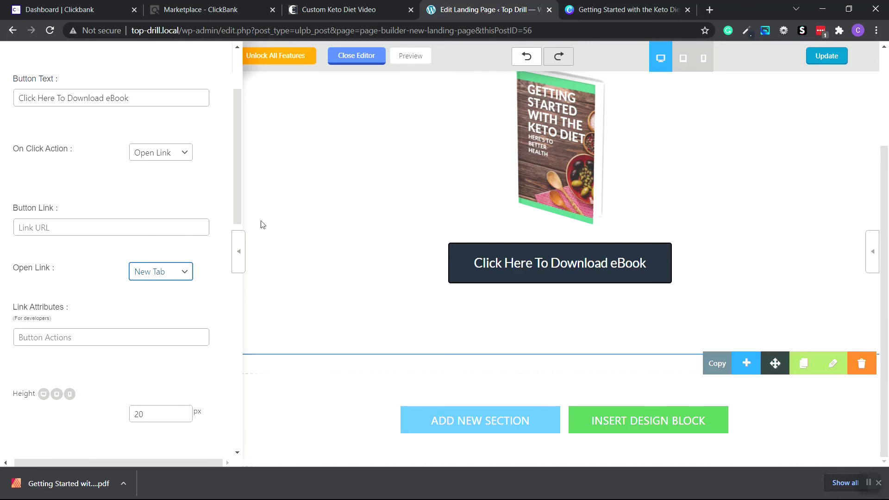
click(238, 257)
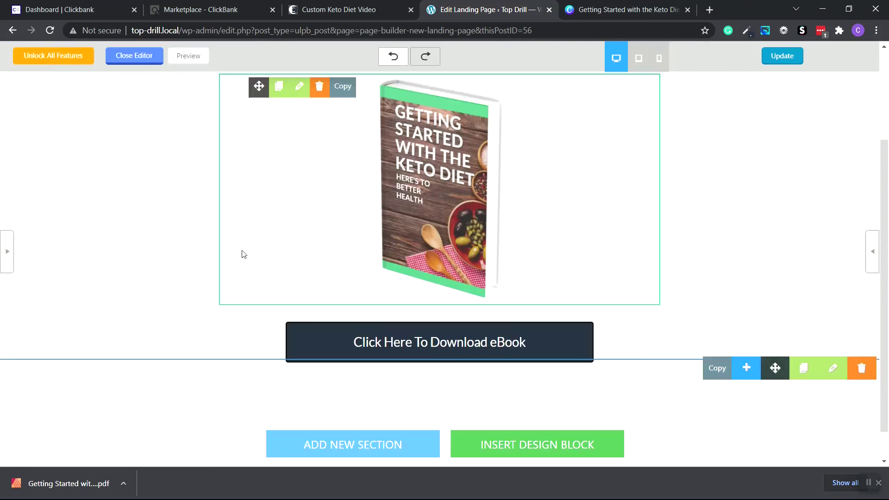
click(783, 56)
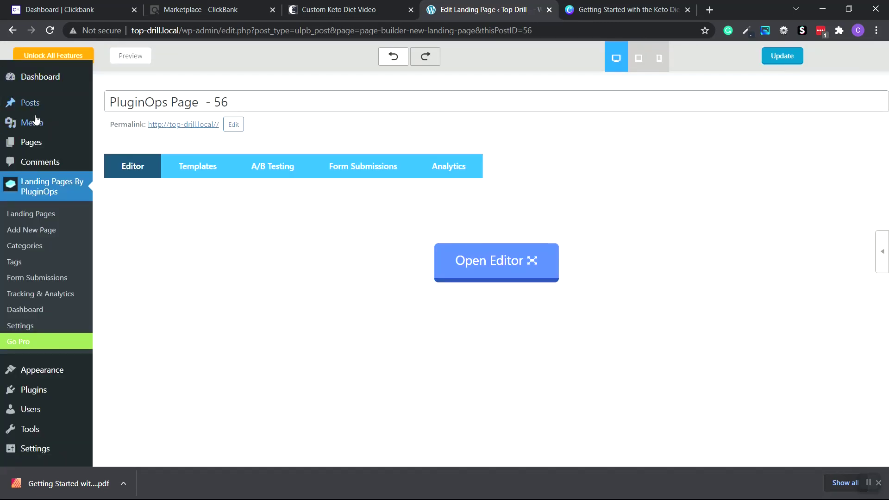
Upload "Getting Started with the Keto Diet - eBook with link(1).pdf" to the WordPress media library and copy its URL
mouse_move(30, 126)
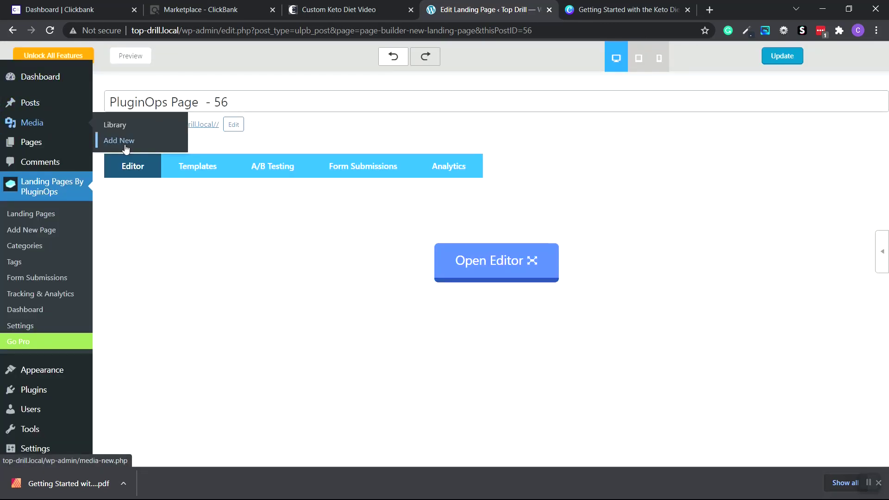
click(124, 146)
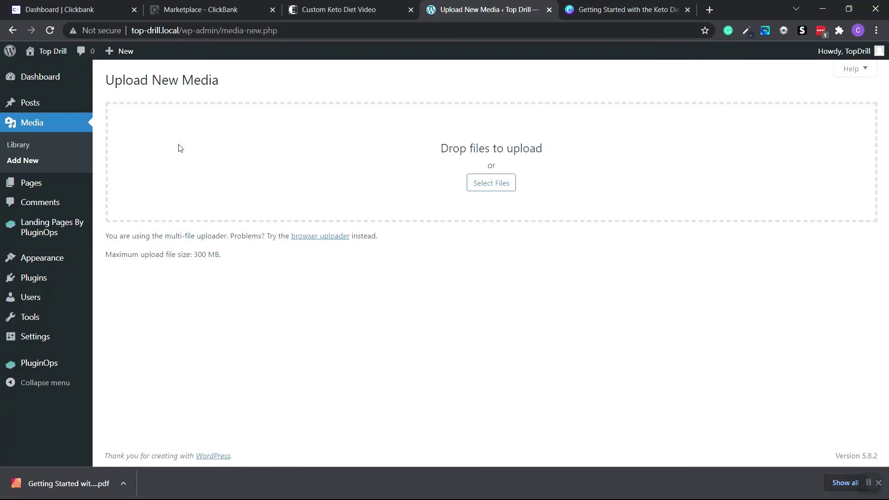
click(482, 185)
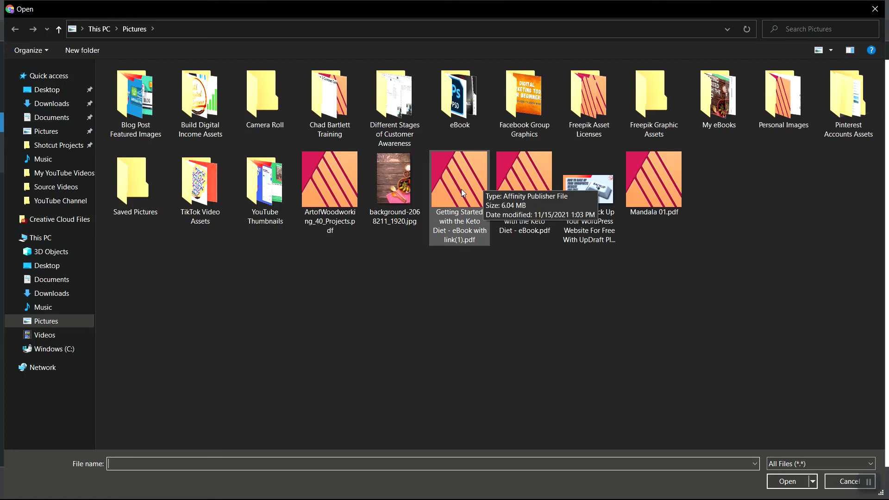
double_click(461, 189)
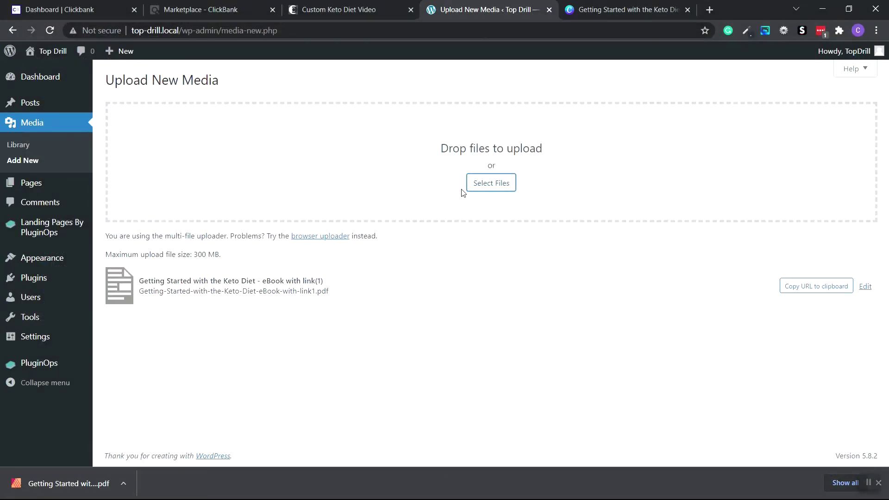
click(824, 290)
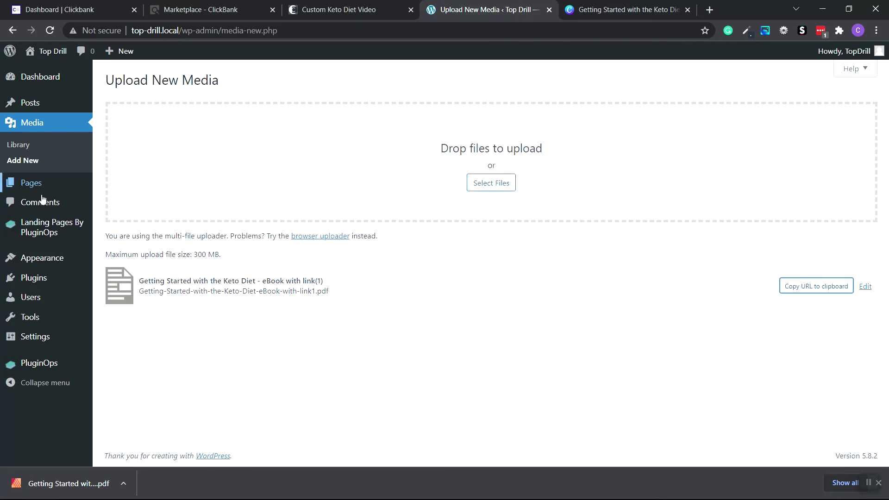
Reopen the landing page "PluginOps Page – 56" in the landing page editor
mouse_move(40, 228)
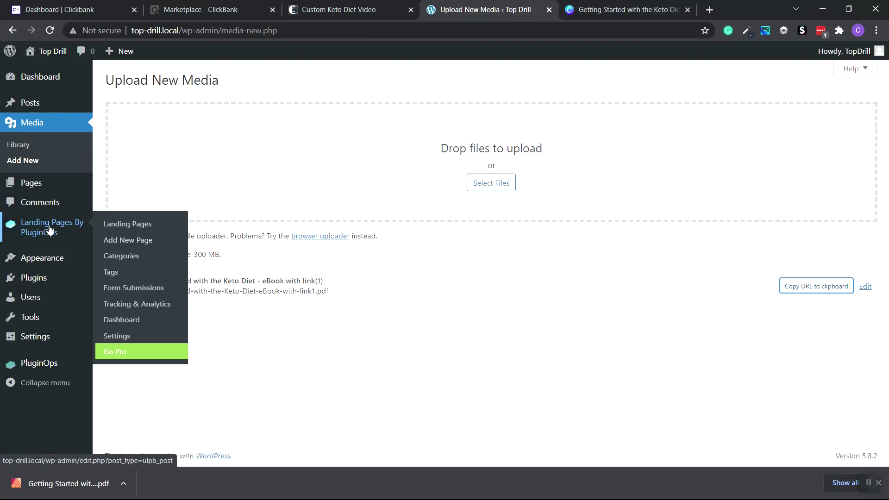
click(124, 225)
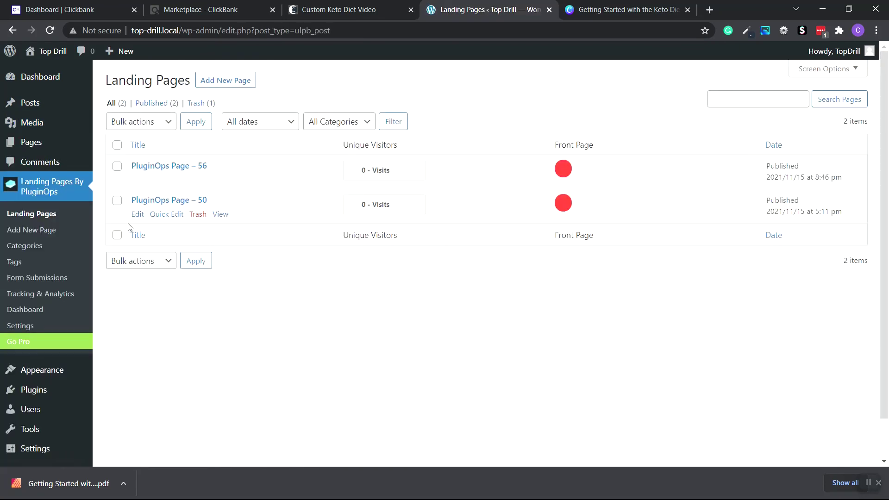
click(139, 167)
click(436, 183)
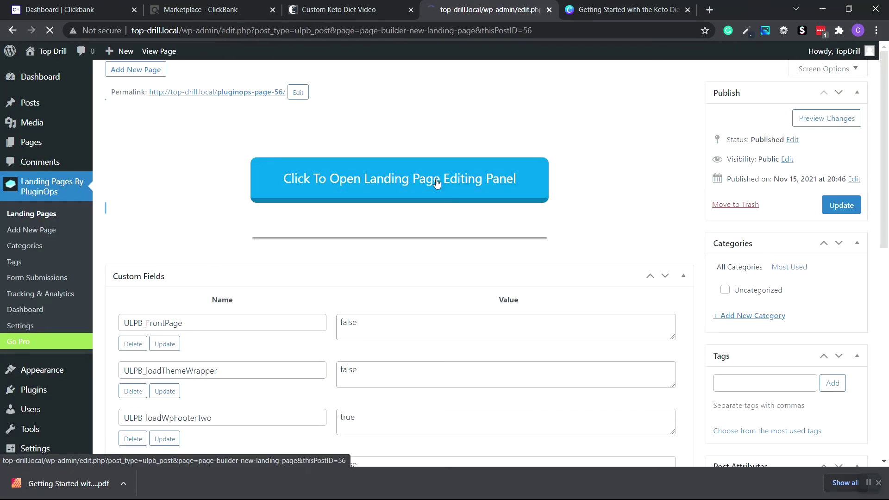
click(502, 264)
Paste the copied PDF URL as the link of the "Click Here To Download eBook" button and close its settings
scroll(505, 265, down, 2)
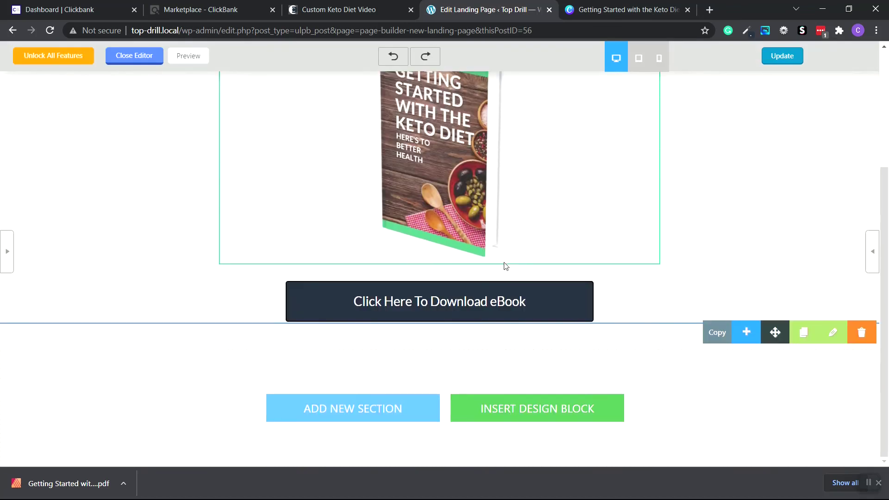
scroll(332, 360, up, 1)
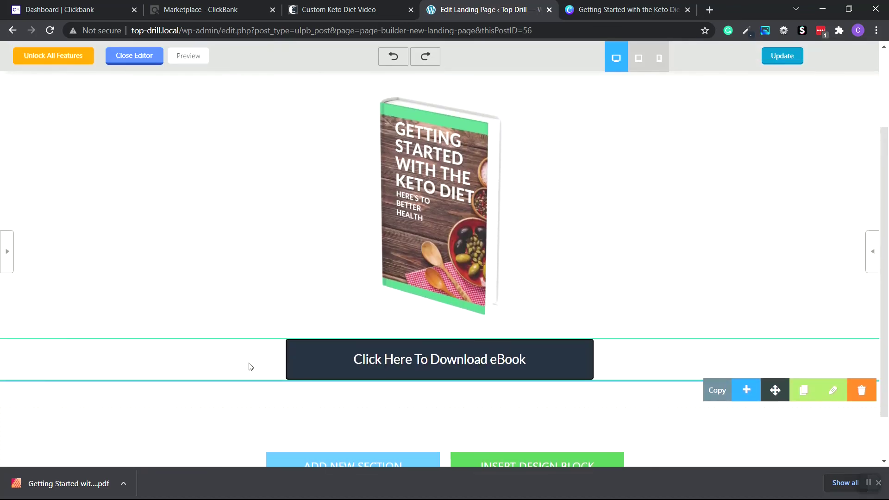
double_click(367, 360)
scroll(17, 209, down, 3)
click(60, 176)
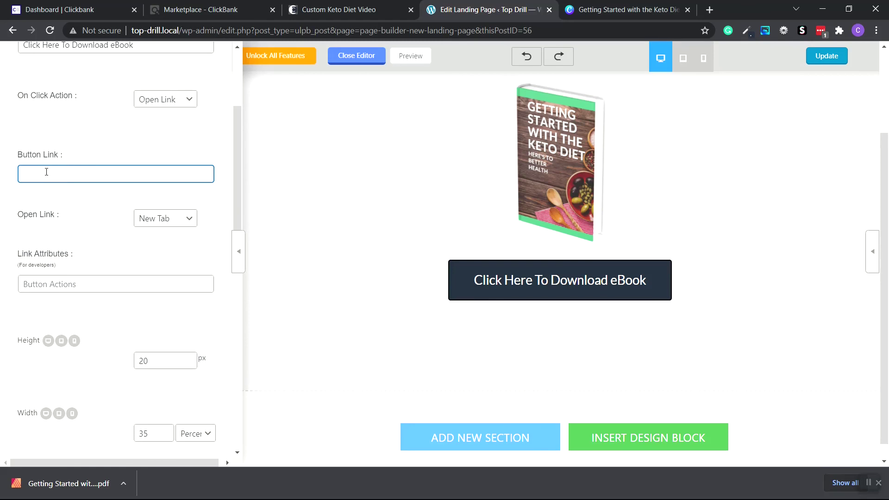
right_click(46, 174)
click(84, 257)
scroll(102, 198, up, 3)
scroll(186, 231, down, 2)
click(239, 251)
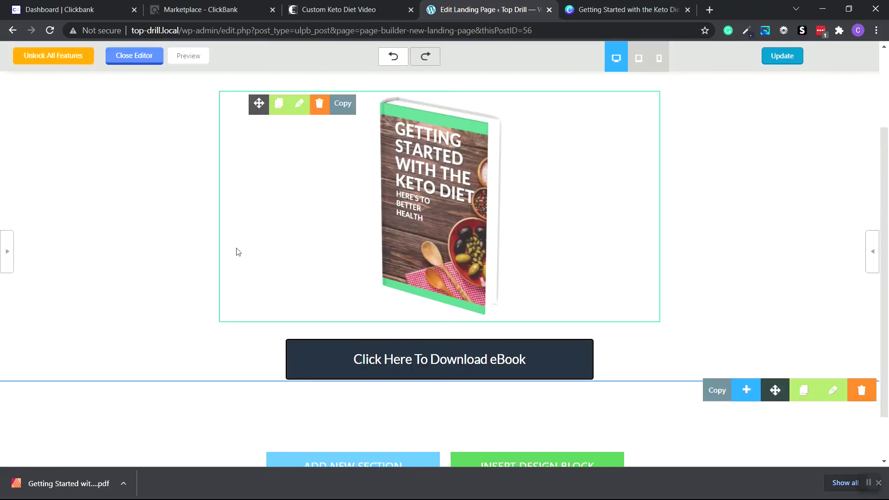
Update the landing page, preview it, and test the "Click Here To Download eBook" button to open the linked PDF
click(784, 59)
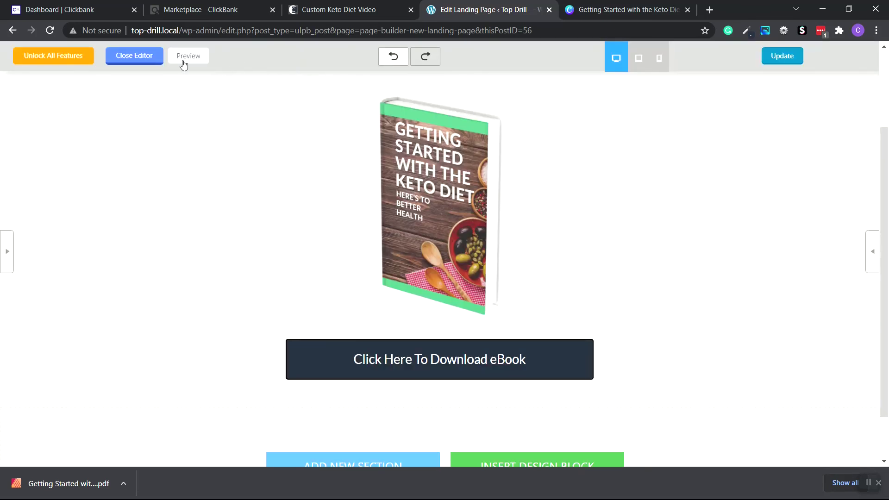
click(183, 60)
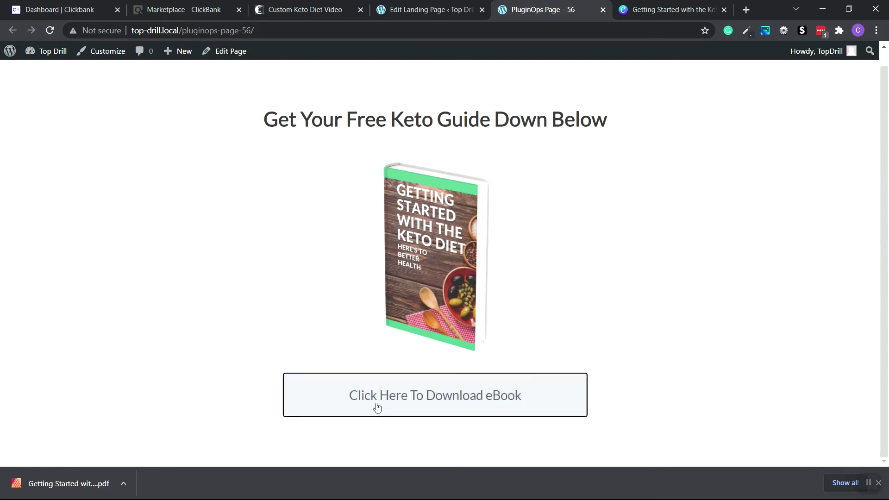
click(362, 397)
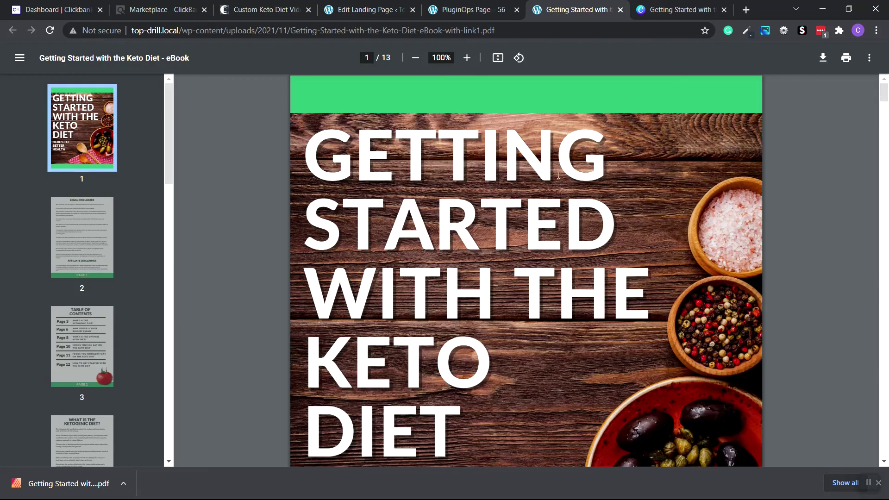
Follow the custom keto diet plan link on the PDF's final page and check the affiliate hop parameter in the resulting URL
scroll(559, 175, down, 18)
drag(883, 132, 874, 456)
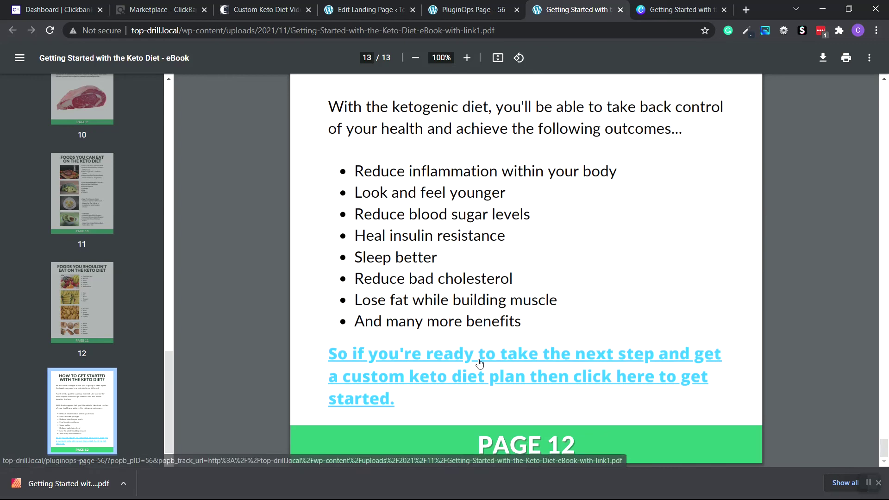
click(480, 364)
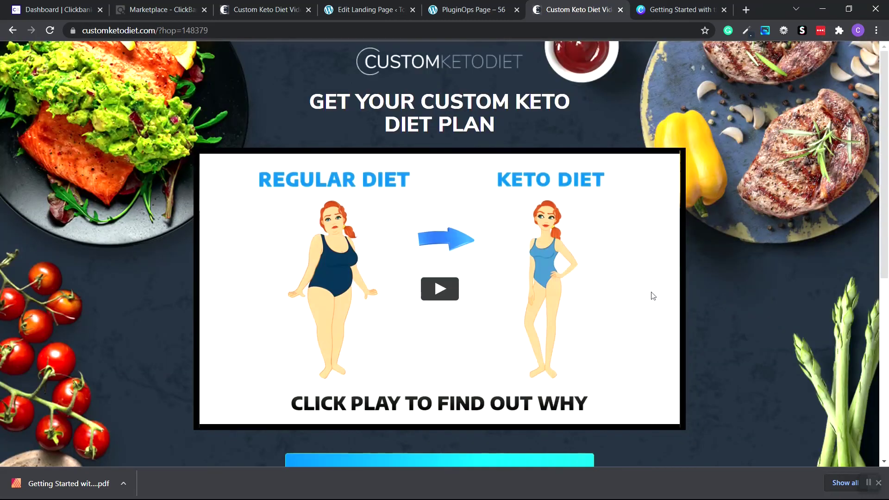
drag(159, 30, 207, 31)
Return to the eBook PDF and check its download option by bringing up the save dialog
key(alt+Left)
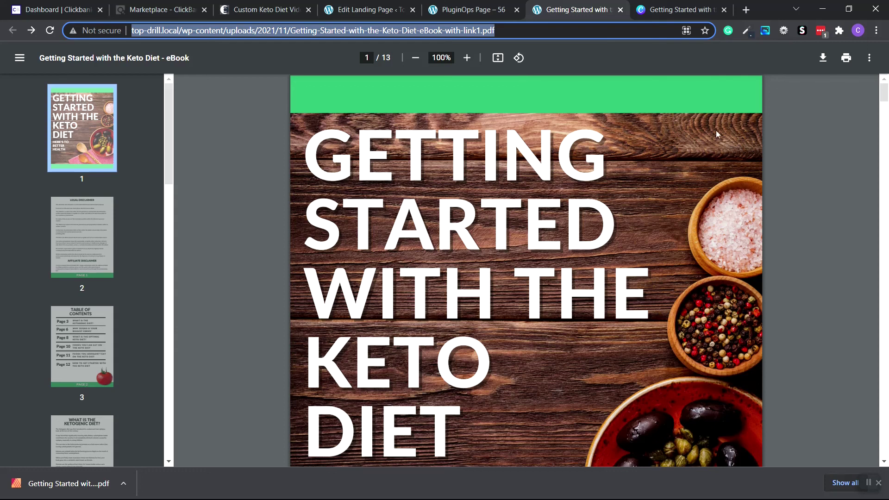
click(824, 58)
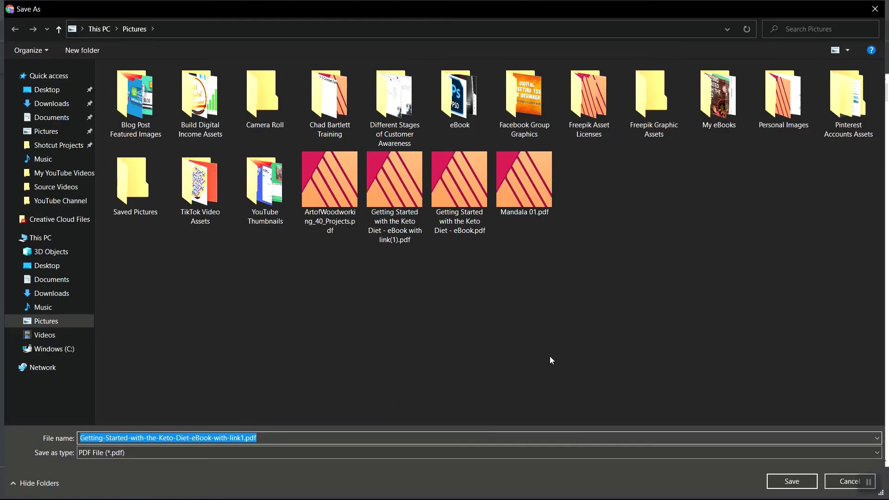
key(Return)
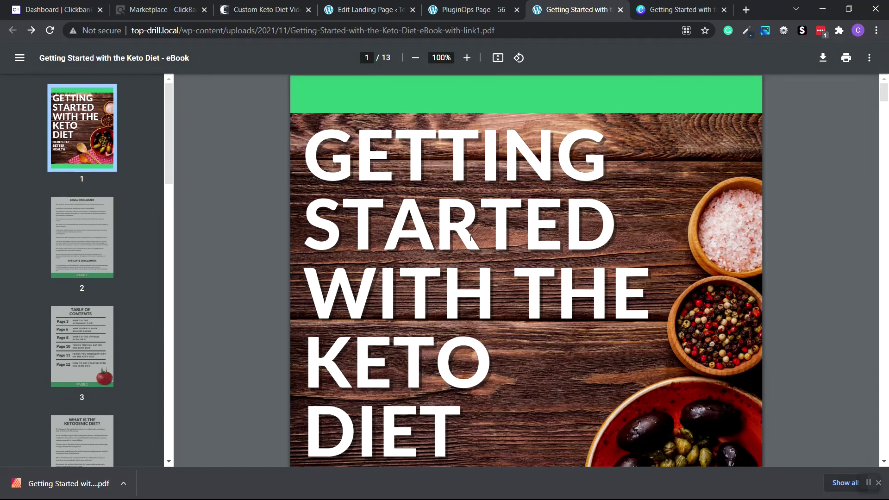